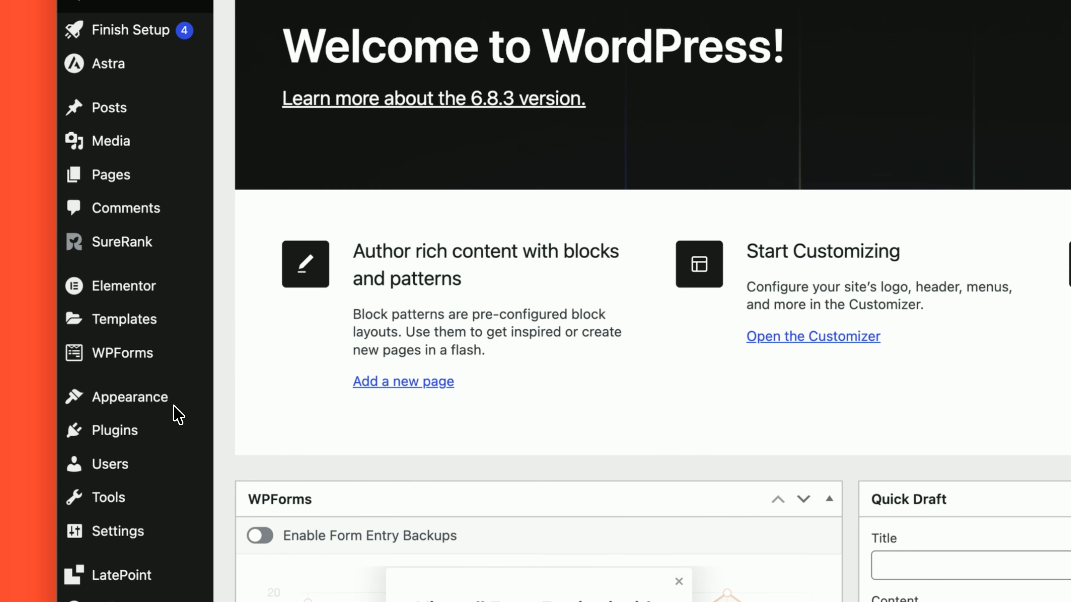
# - Search the plugin directory for 'duplicator' and install Duplicator – Backups & Migration
pyautogui.moveTo(147, 436)
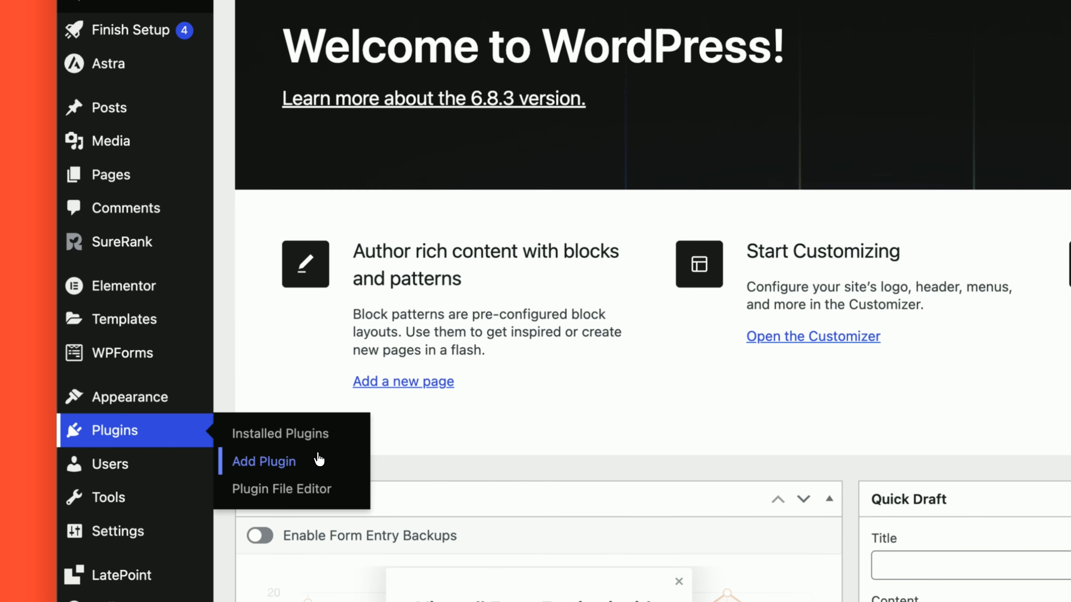
pyautogui.click(327, 459)
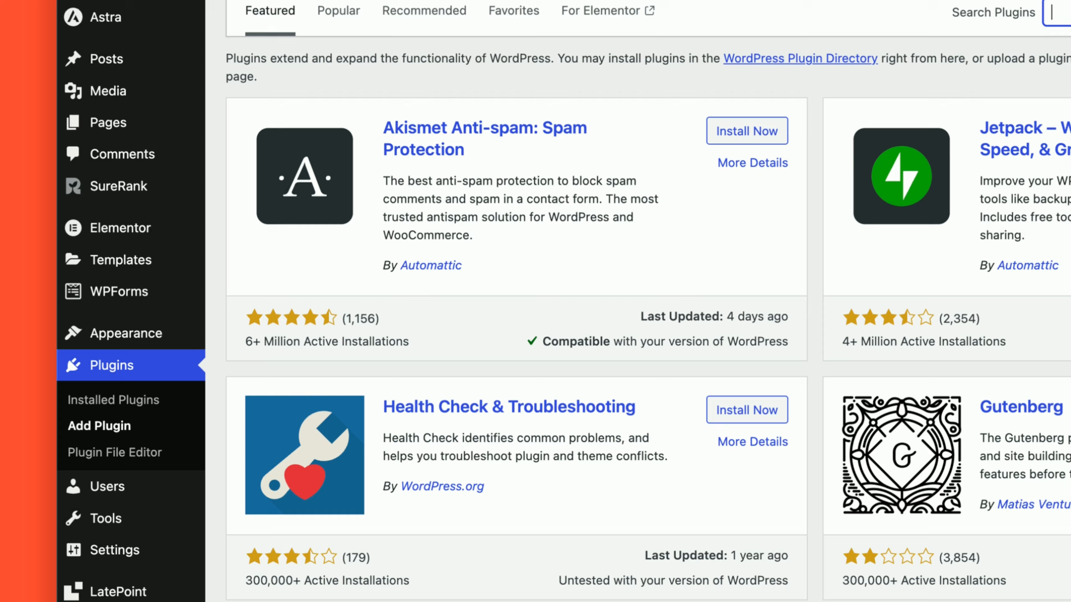
pyautogui.click(851, 108)
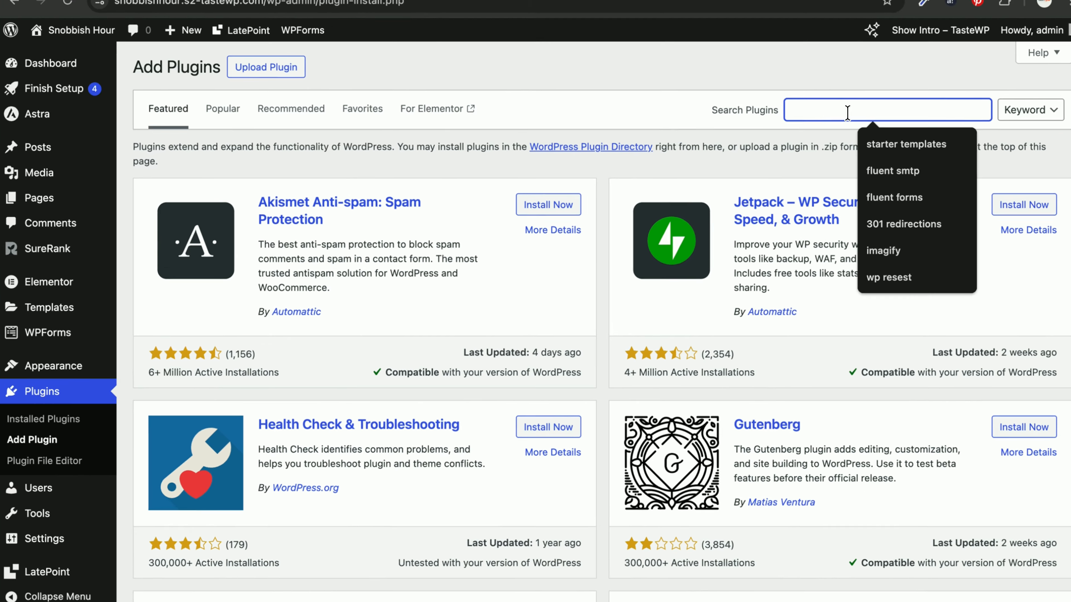
pyautogui.write('duplica')
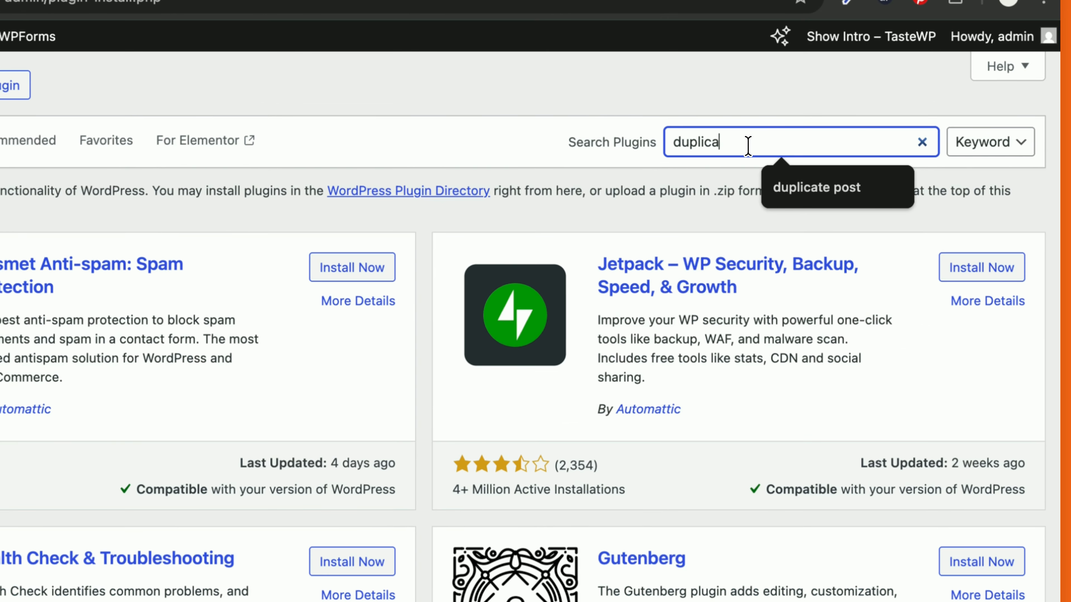
pyautogui.write('tor')
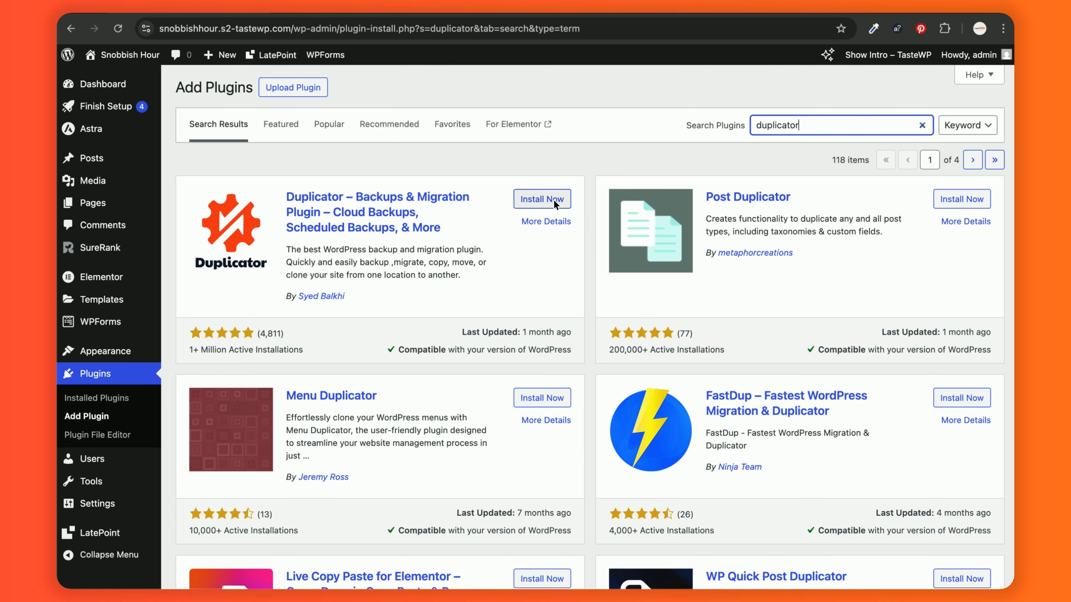
pyautogui.click(545, 199)
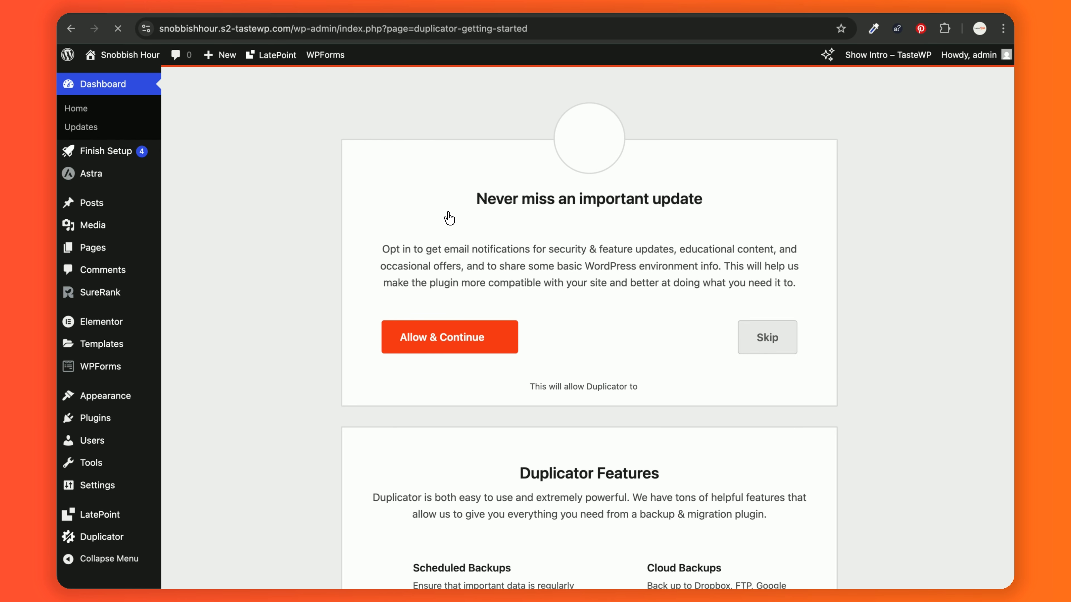
# - Open Duplicator's Backups page from the admin sidebar, which shows no backups yet
pyautogui.scroll(-2, 291, 342)
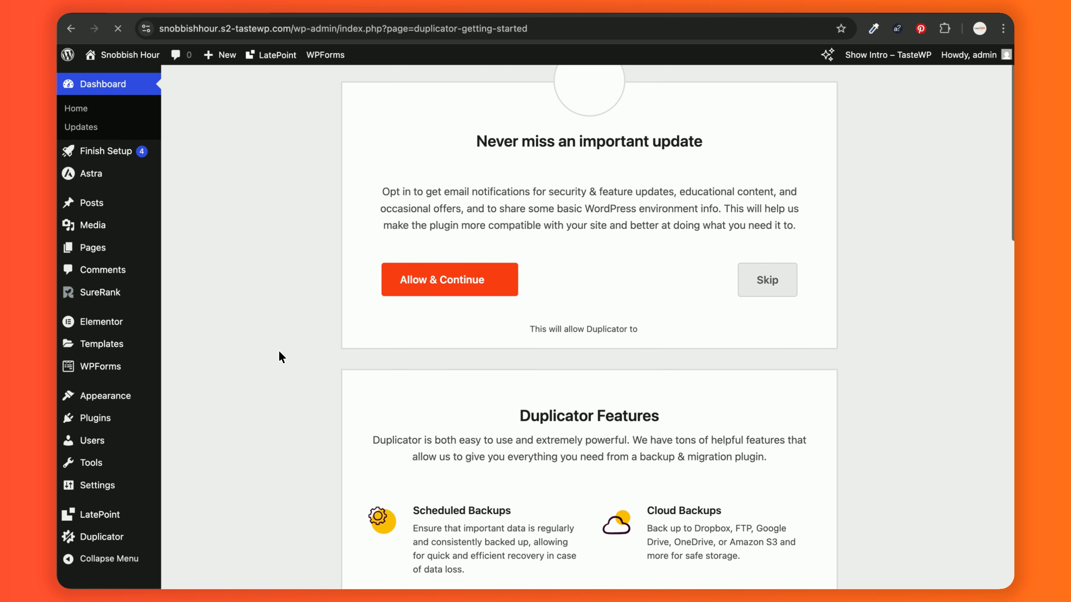
pyautogui.moveTo(106, 542)
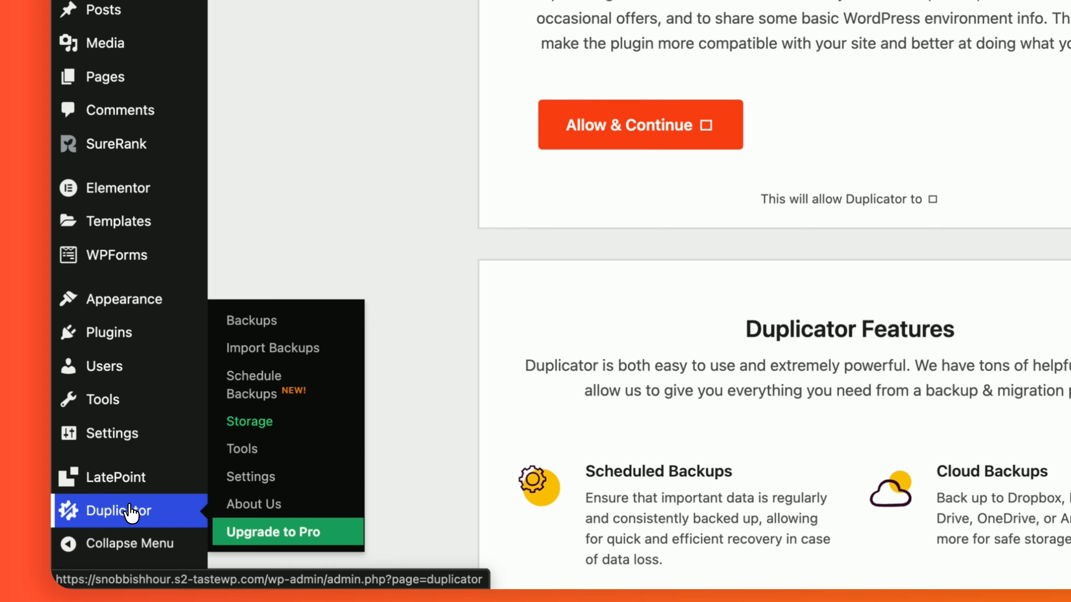
pyautogui.click(131, 513)
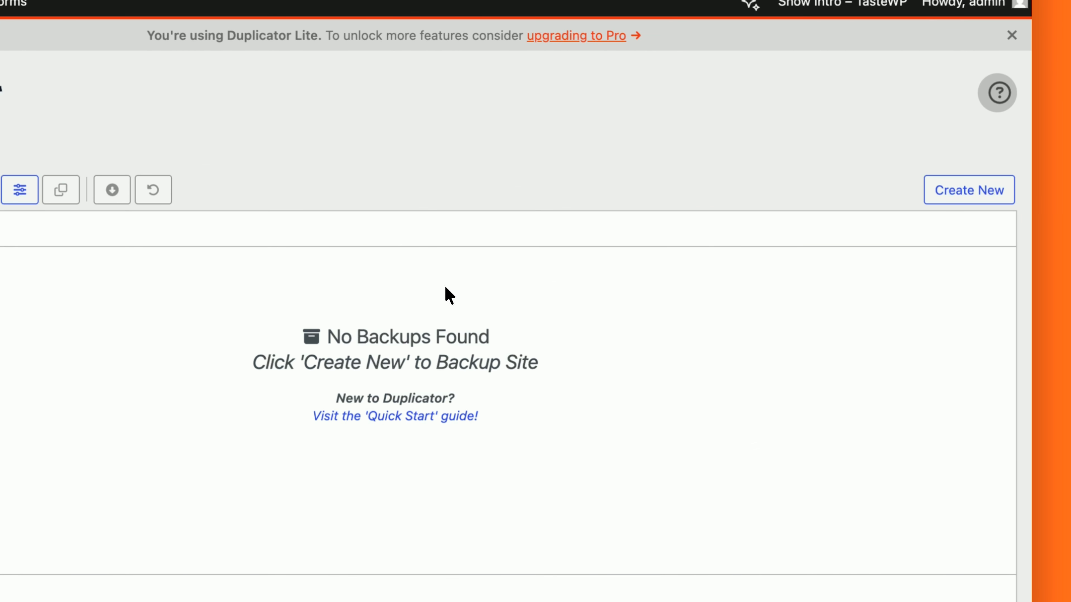
# - Create a new Duplicator backup named 'My Website Backup' with default local storage
pyautogui.click(952, 199)
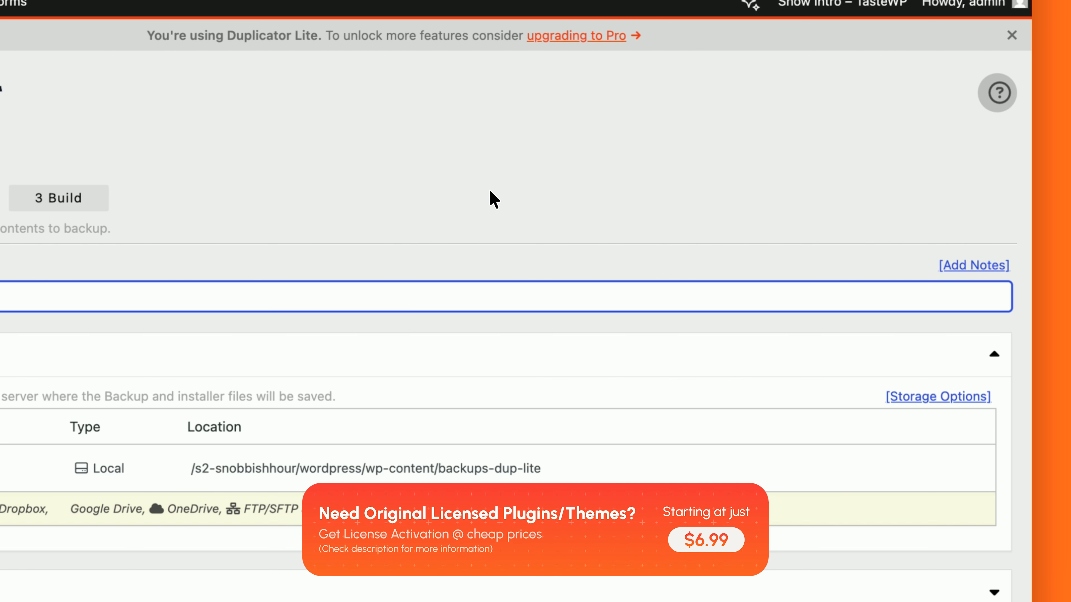
pyautogui.scroll(-1, 466, 201)
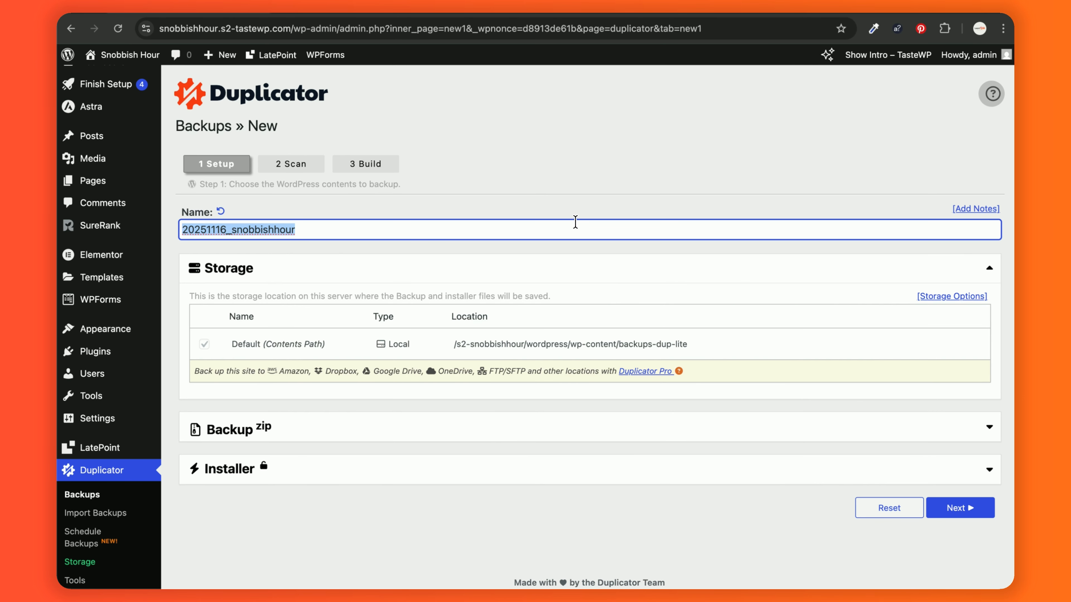
pyautogui.write('M')
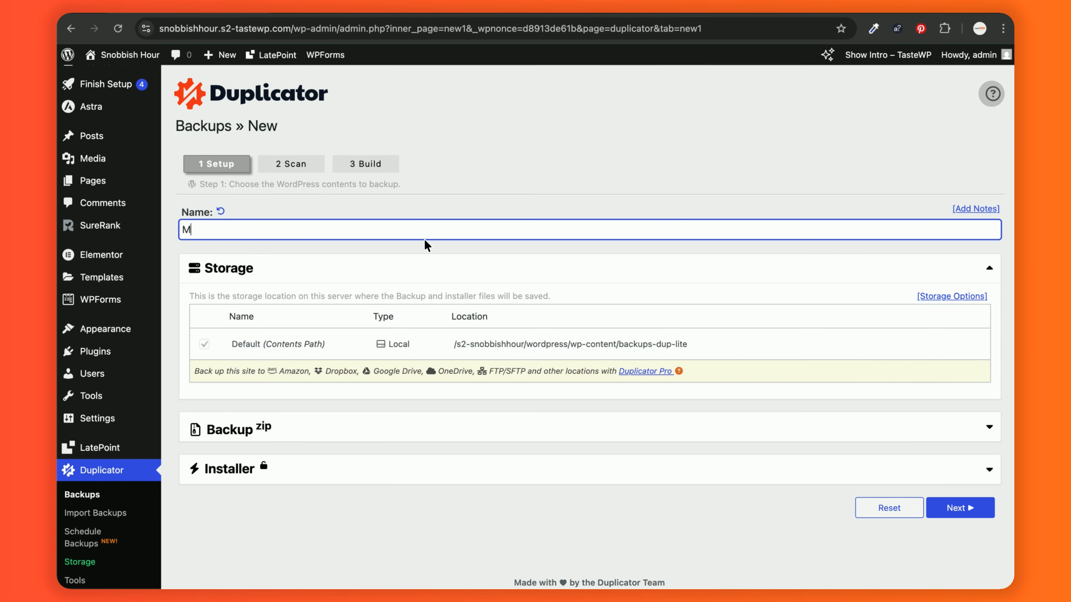
pyautogui.write('y Website Backup')
pyautogui.click(466, 215)
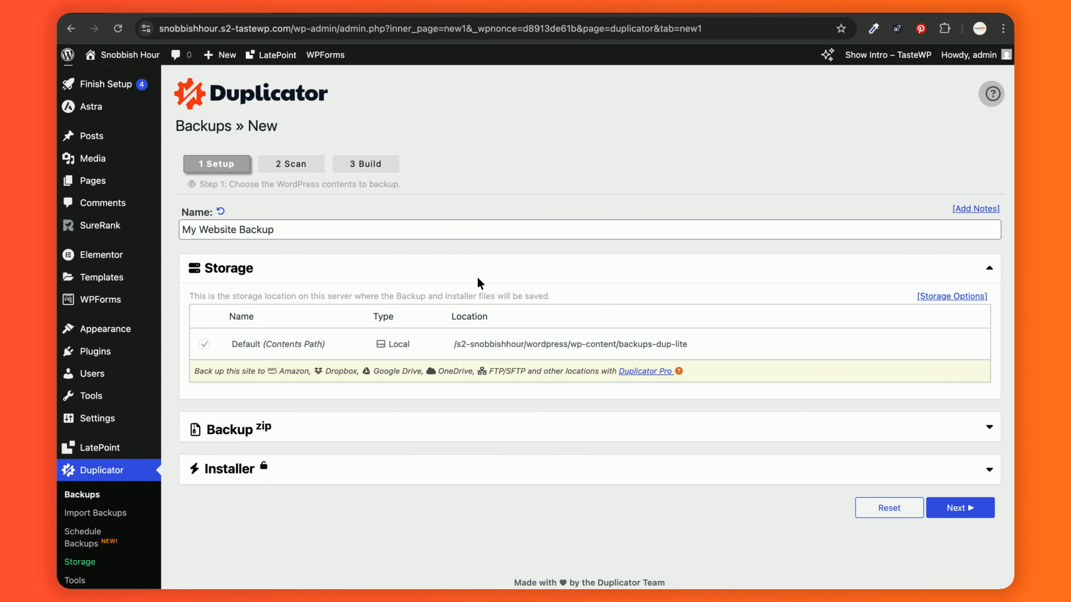
pyautogui.scroll(-1, 475, 279)
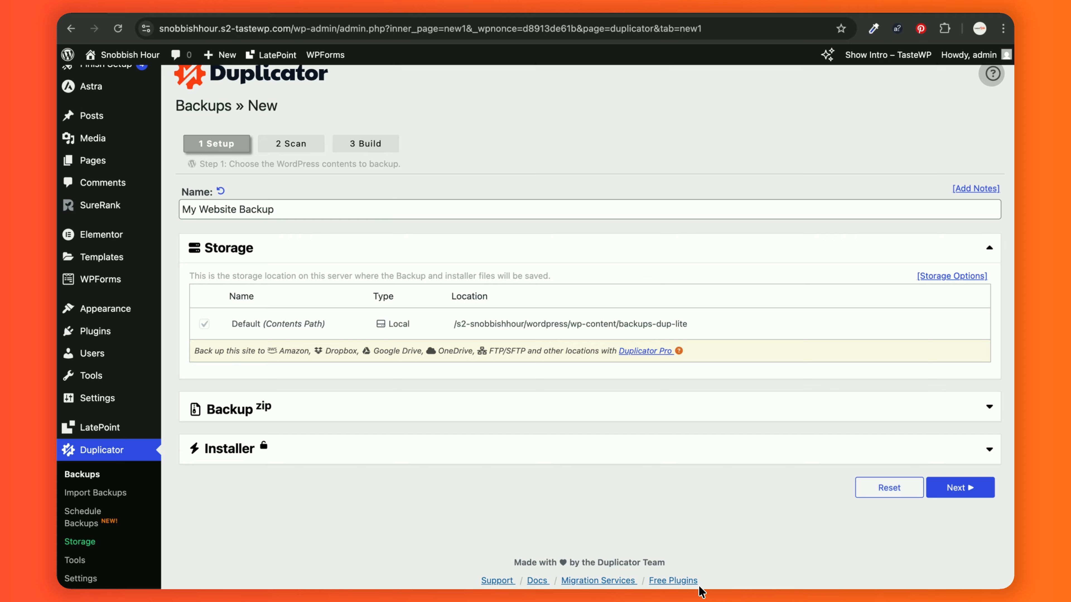
# - Expand and review the Backup zip archive options, keeping the defaults
pyautogui.click(568, 416)
pyautogui.scroll(-5, 570, 414)
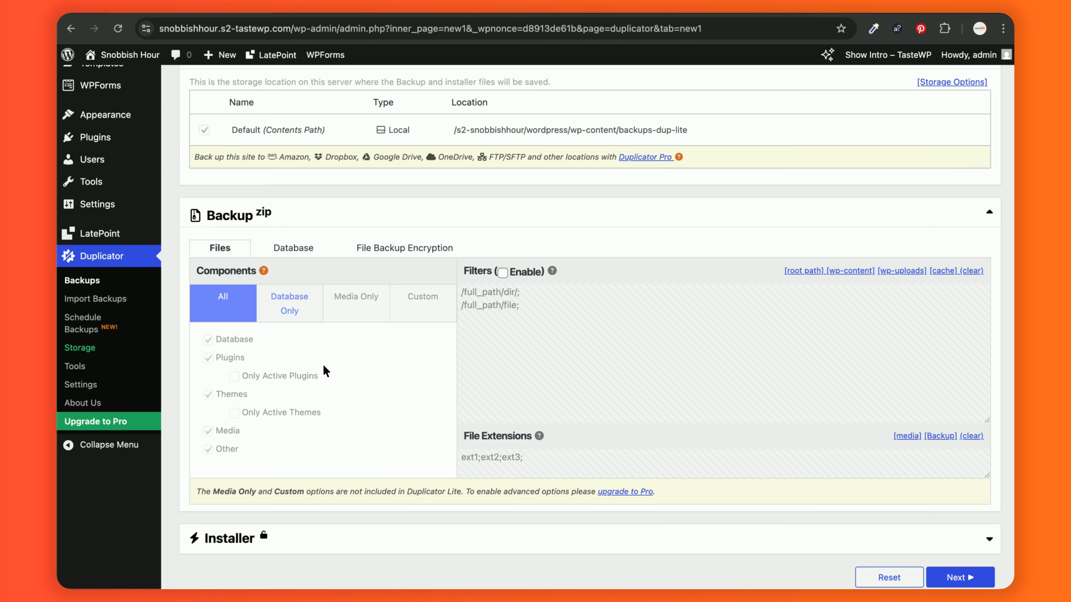
pyautogui.scroll(-1, 327, 373)
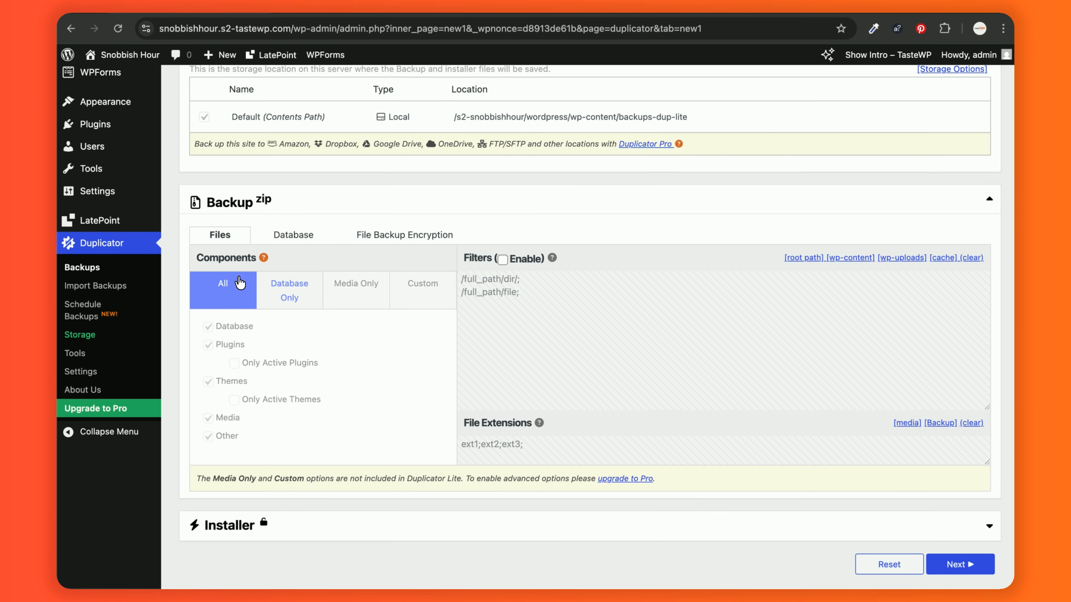
pyautogui.scroll(-3, 328, 387)
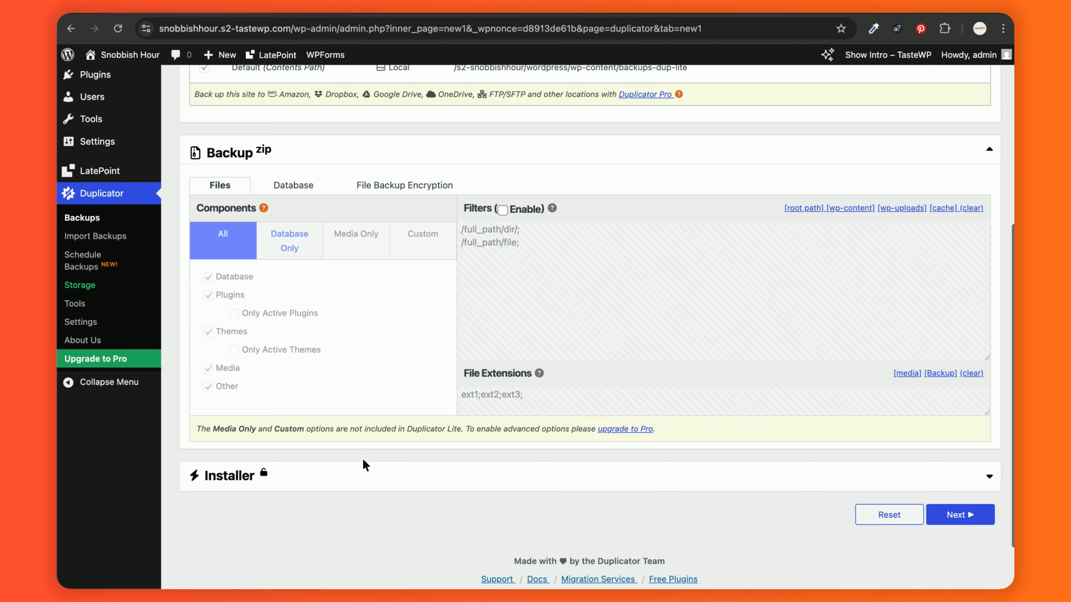
# - Expand and review the Installer options, keeping the defaults, until the scan completes
pyautogui.click(393, 484)
pyautogui.scroll(-10, 396, 487)
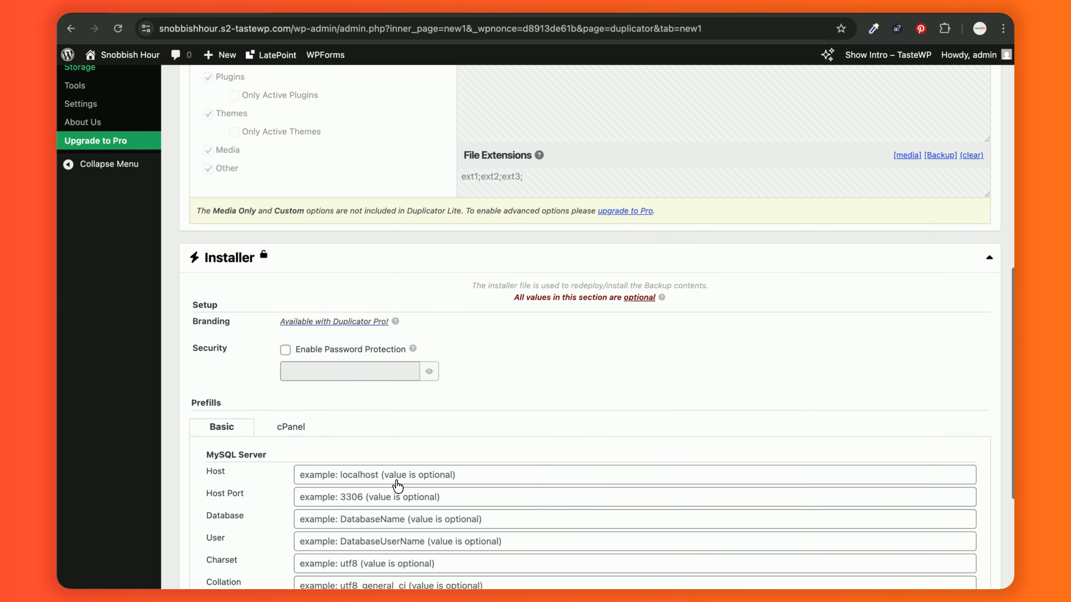
pyautogui.scroll(-2, 398, 485)
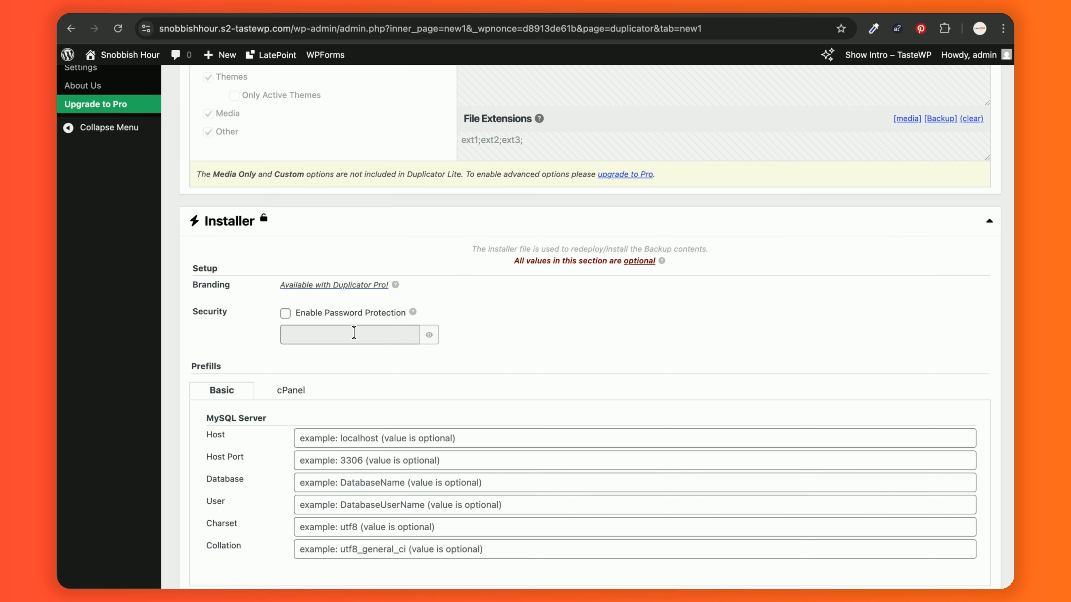
pyautogui.scroll(-1, 413, 382)
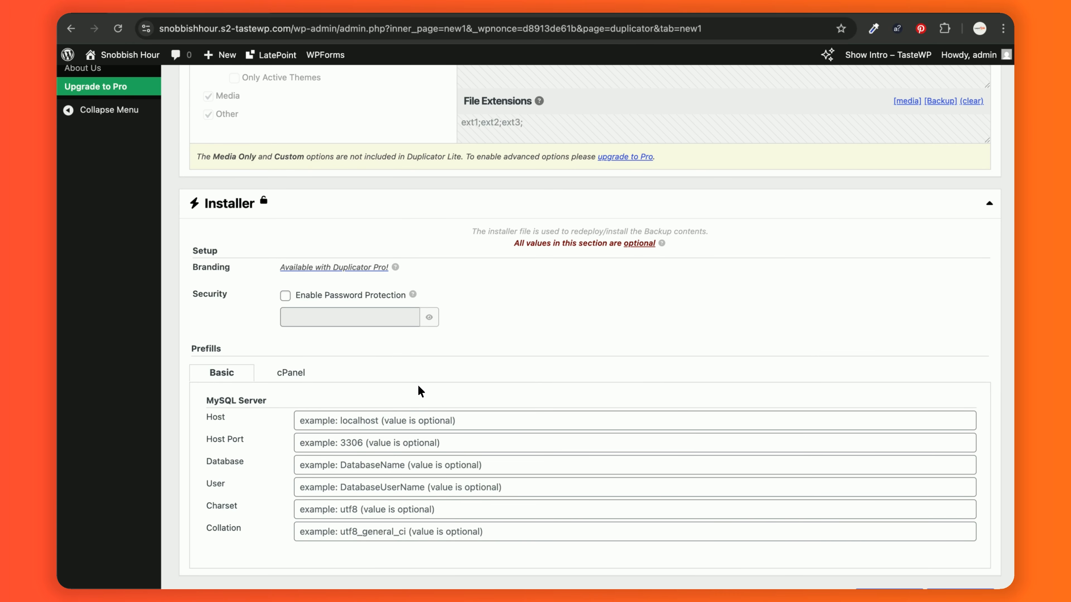
pyautogui.scroll(-3, 494, 332)
pyautogui.scroll(-4, 494, 332)
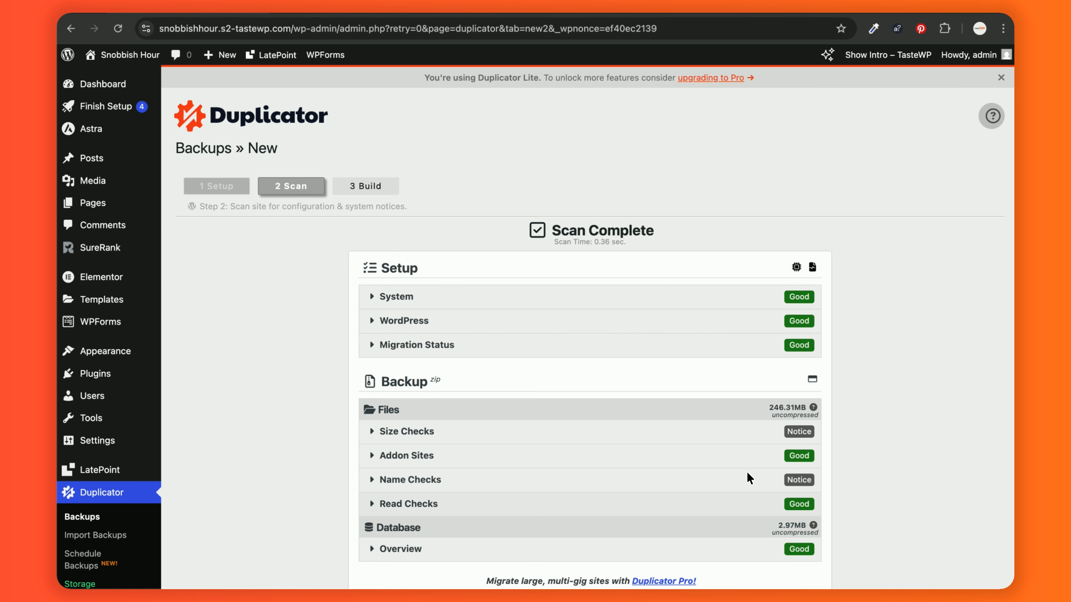
# - Review the Scan Complete results and build the backup package
pyautogui.scroll(-4, 543, 413)
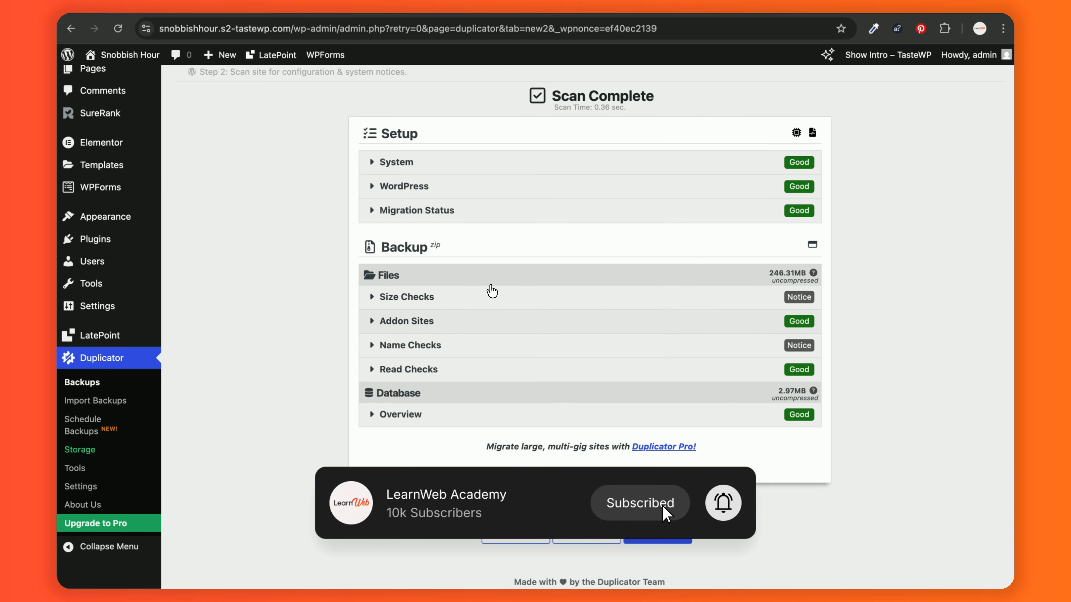
pyautogui.scroll(-1, 543, 394)
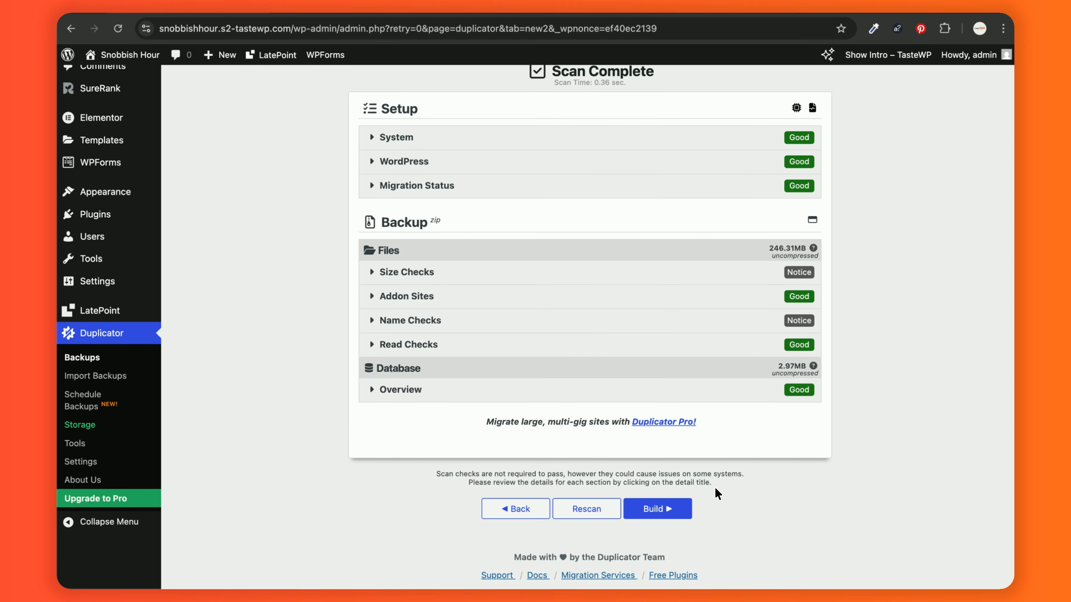
pyautogui.click(684, 508)
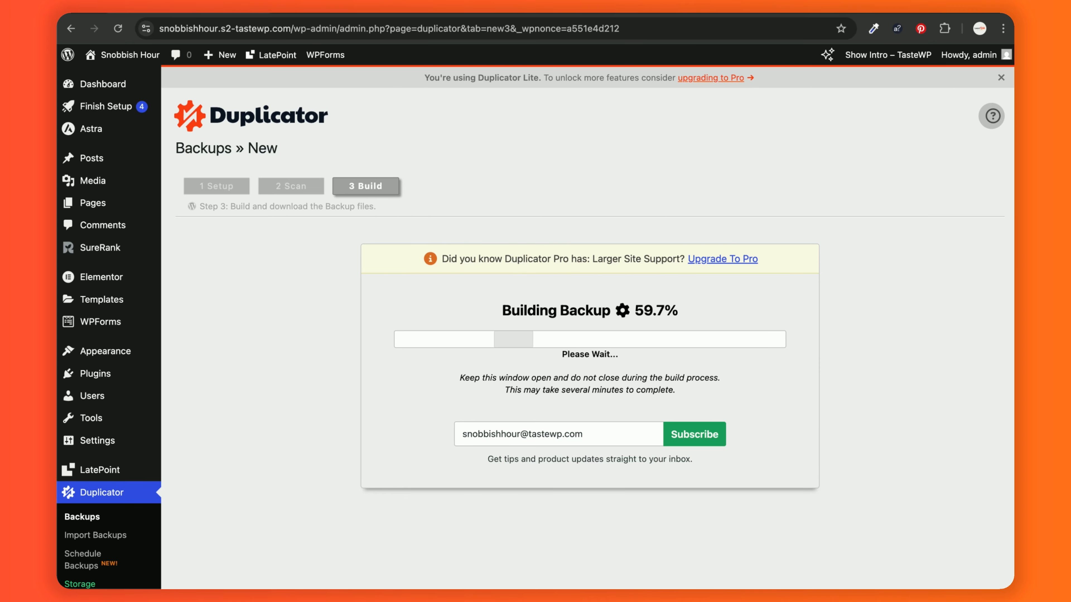
# - Download both installer.php and the backup archive, allowing multiple file downloads
pyautogui.scroll(-3, 817, 444)
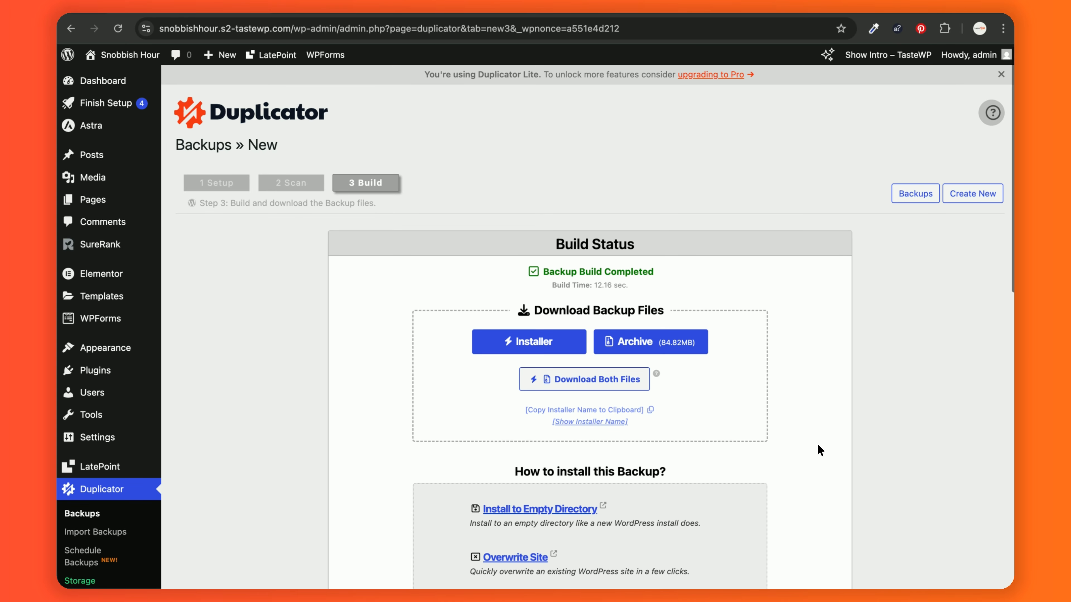
pyautogui.scroll(-5, 817, 445)
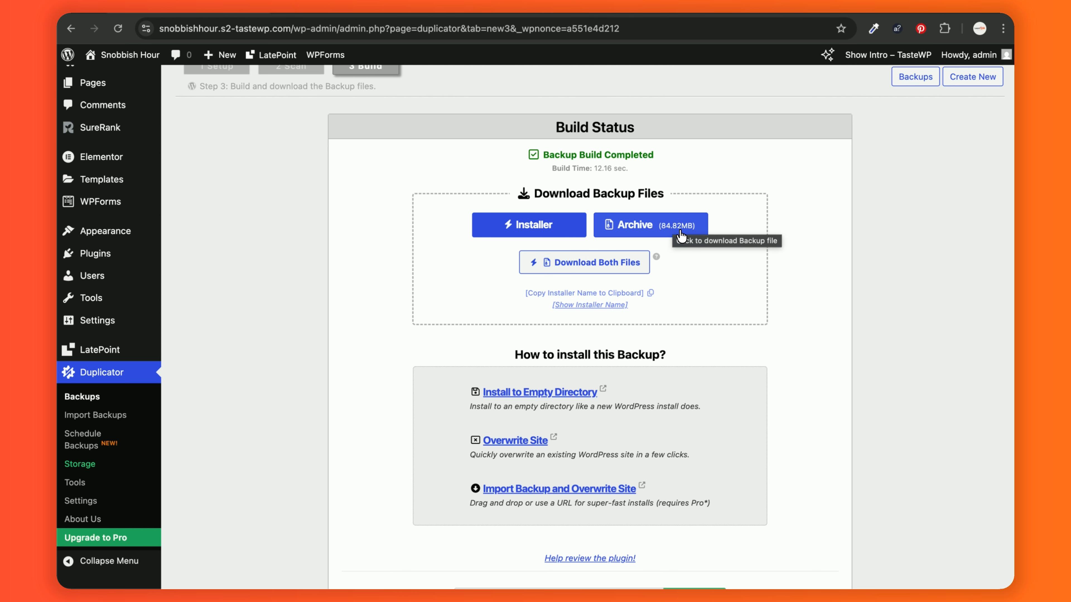
pyautogui.click(586, 264)
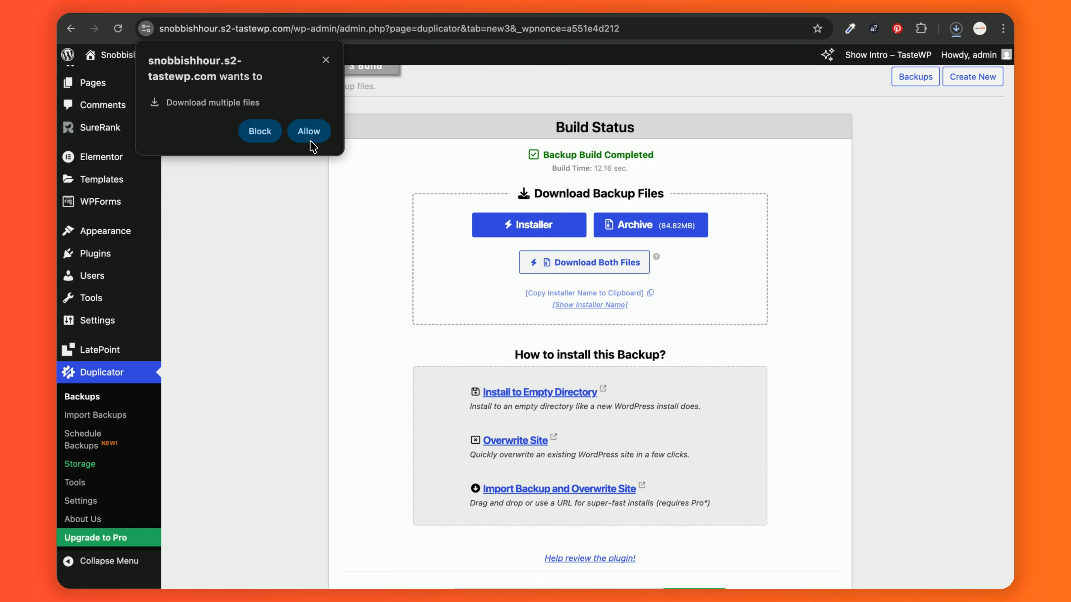
pyautogui.click(317, 132)
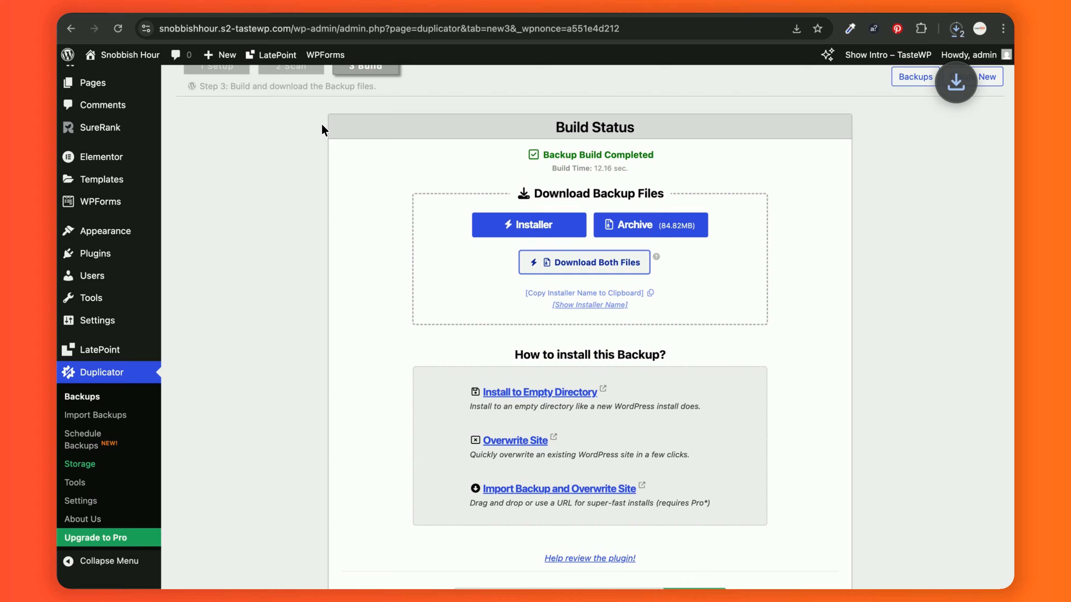
# - Confirm both backup files finished downloading, then close the recent downloads list
pyautogui.click(964, 34)
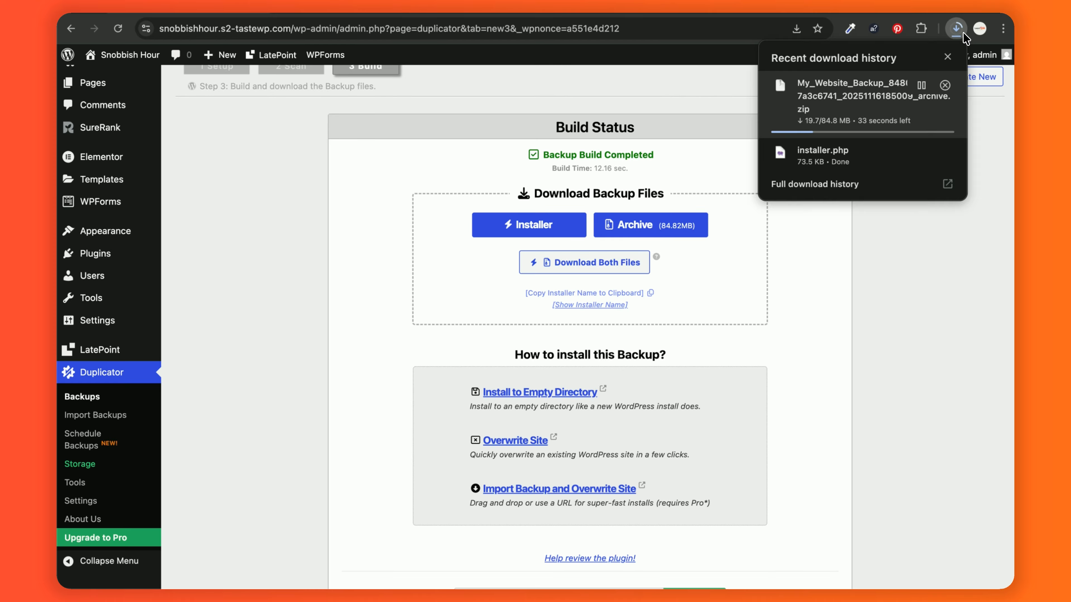
pyautogui.click(964, 34)
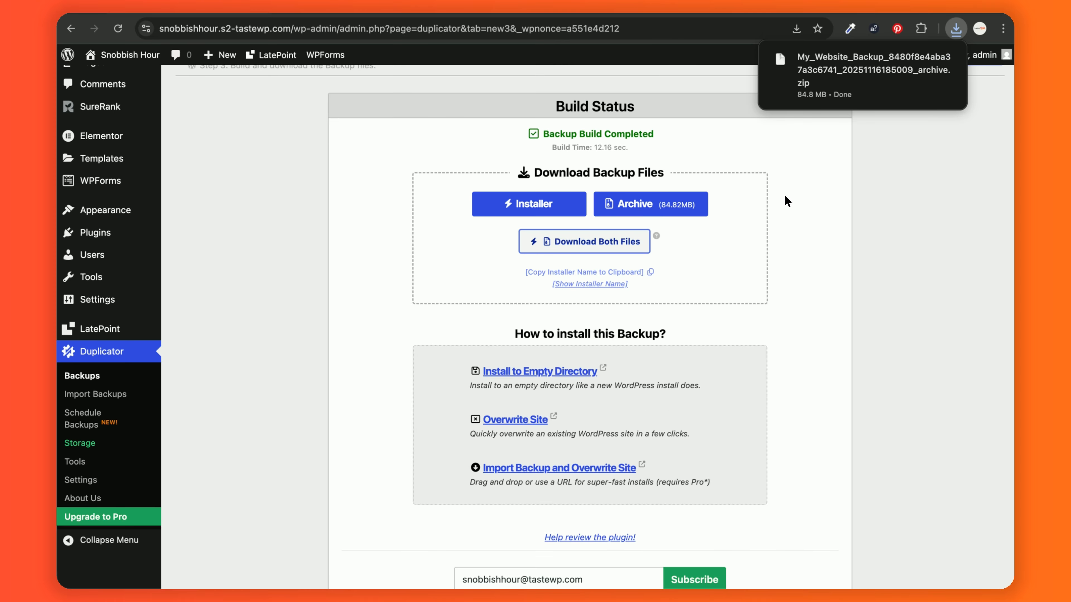
pyautogui.click(958, 35)
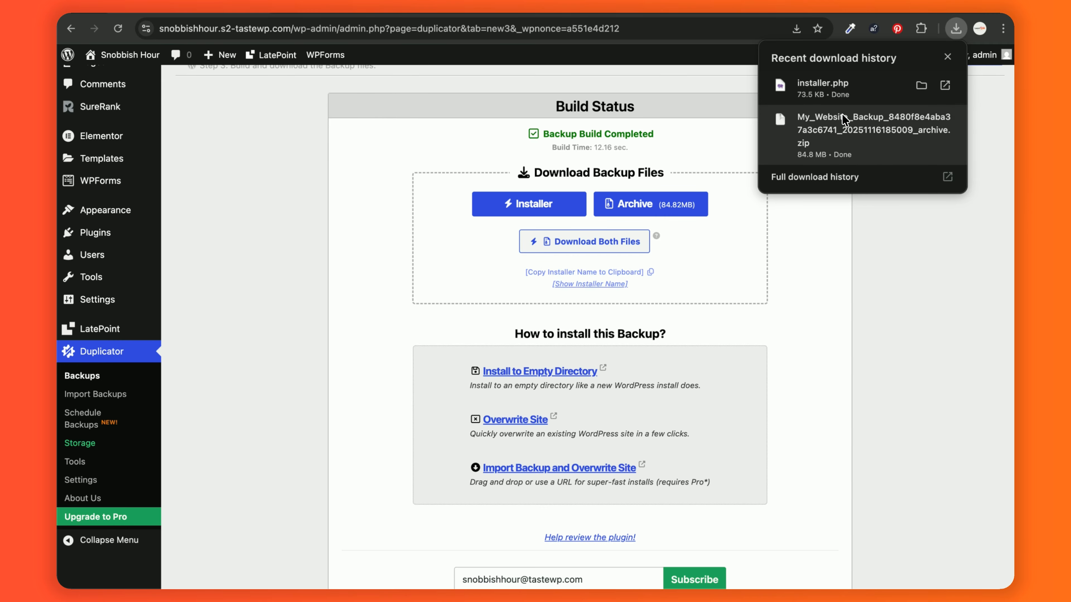
pyautogui.click(872, 264)
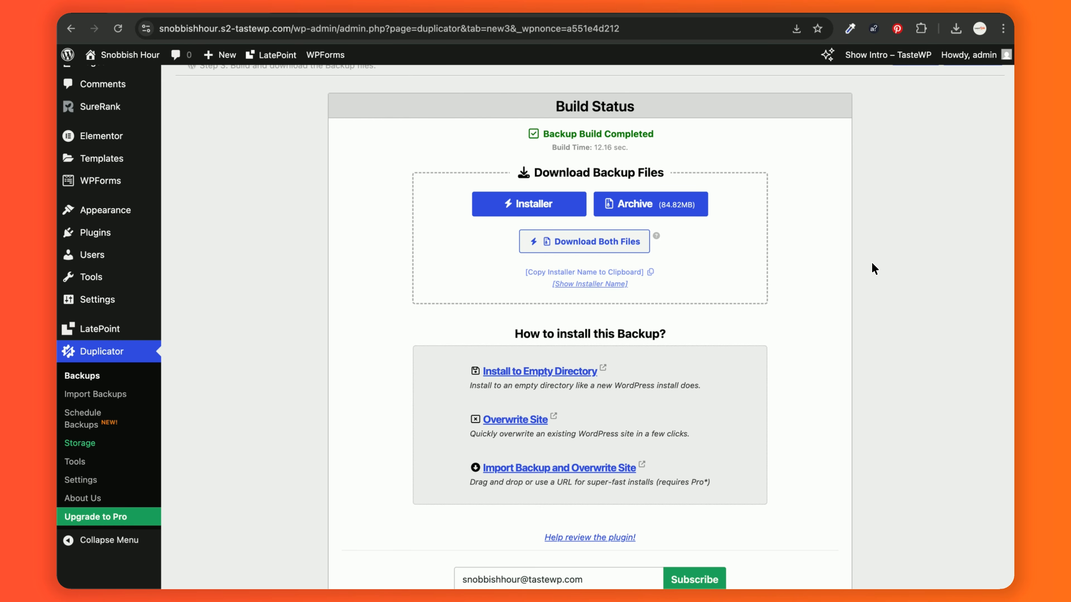
pyautogui.scroll(-1, 871, 263)
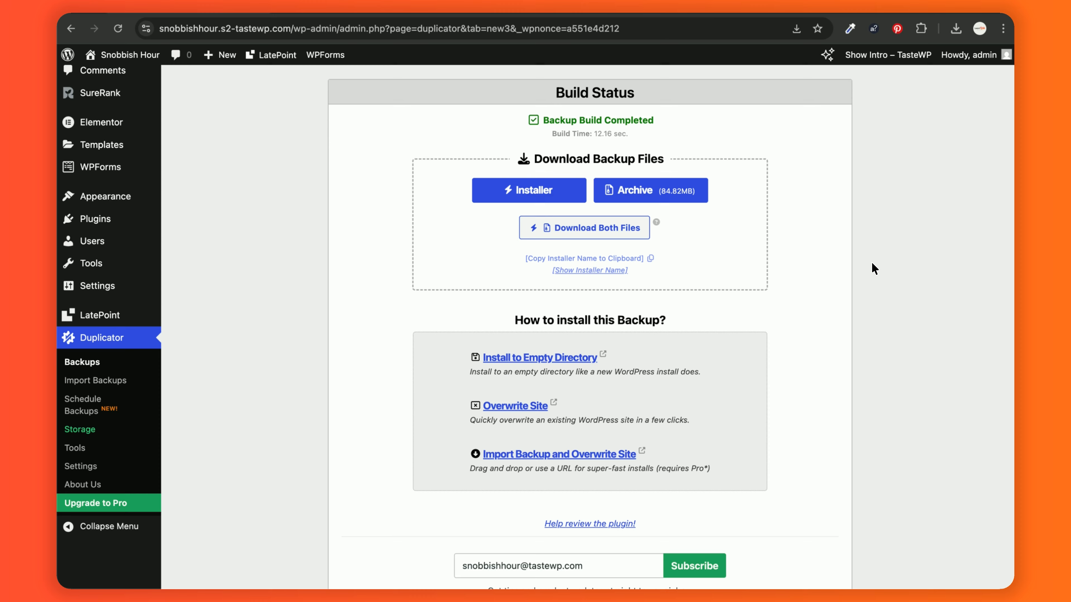
pyautogui.scroll(1, 871, 269)
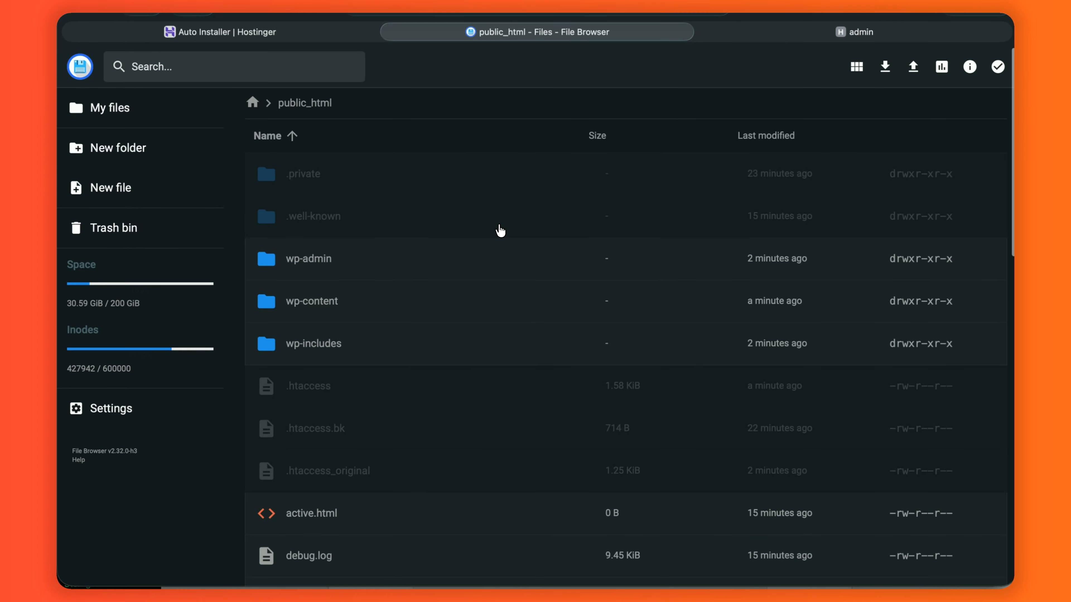
# - Upload installer.php and the backup archive zip into public_html, replacing the same-named file
pyautogui.scroll(-5, 500, 229)
pyautogui.scroll(5, 500, 230)
pyautogui.click(912, 68)
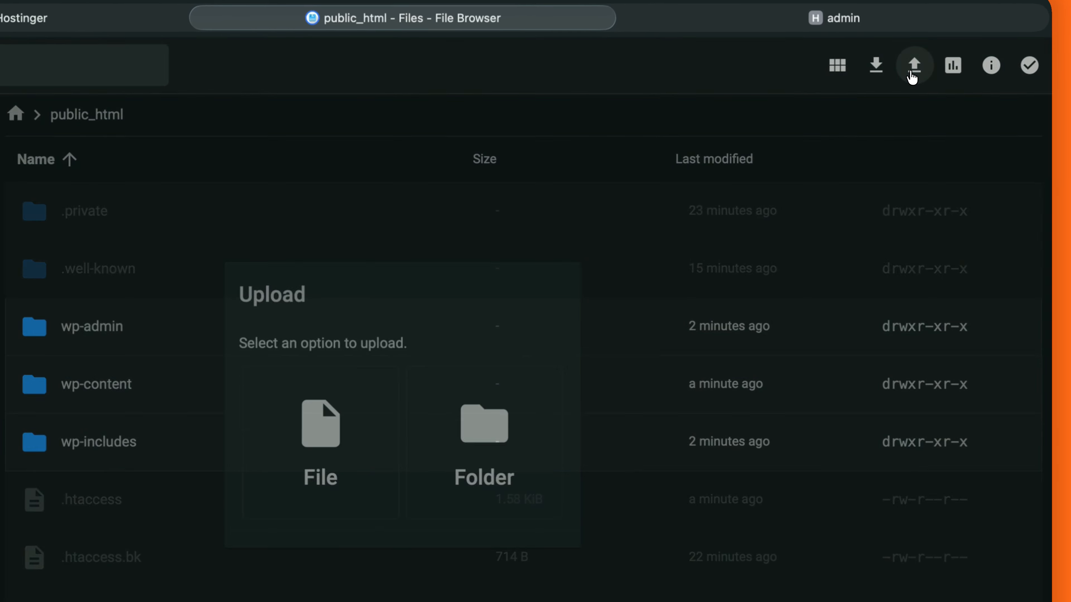
pyautogui.click(333, 468)
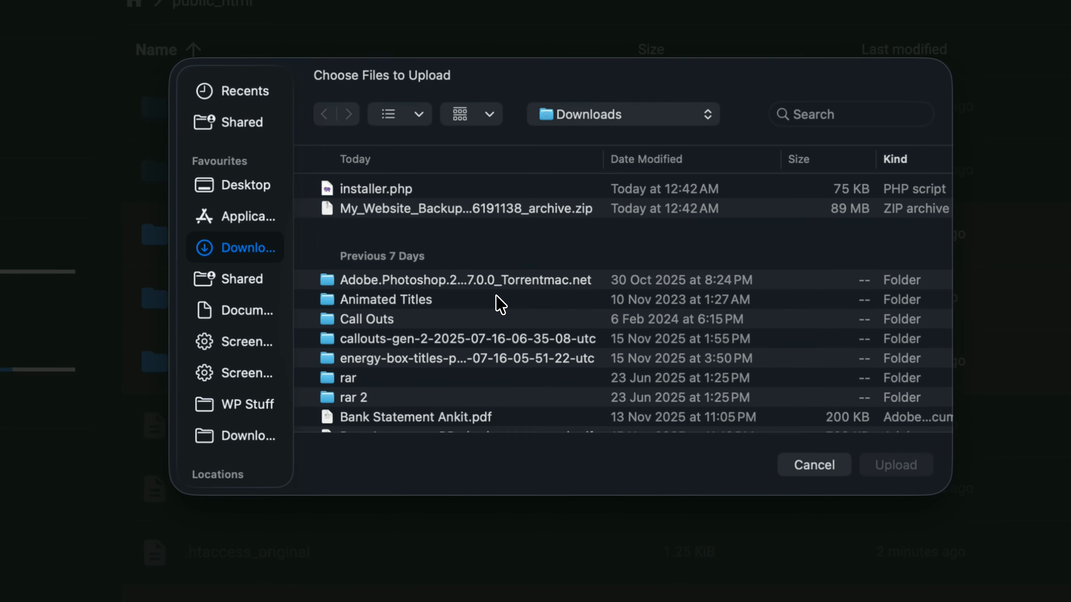
pyautogui.click(501, 188)
pyautogui.keyDown('shift'); pyautogui.click(502, 209); pyautogui.keyUp('shift')
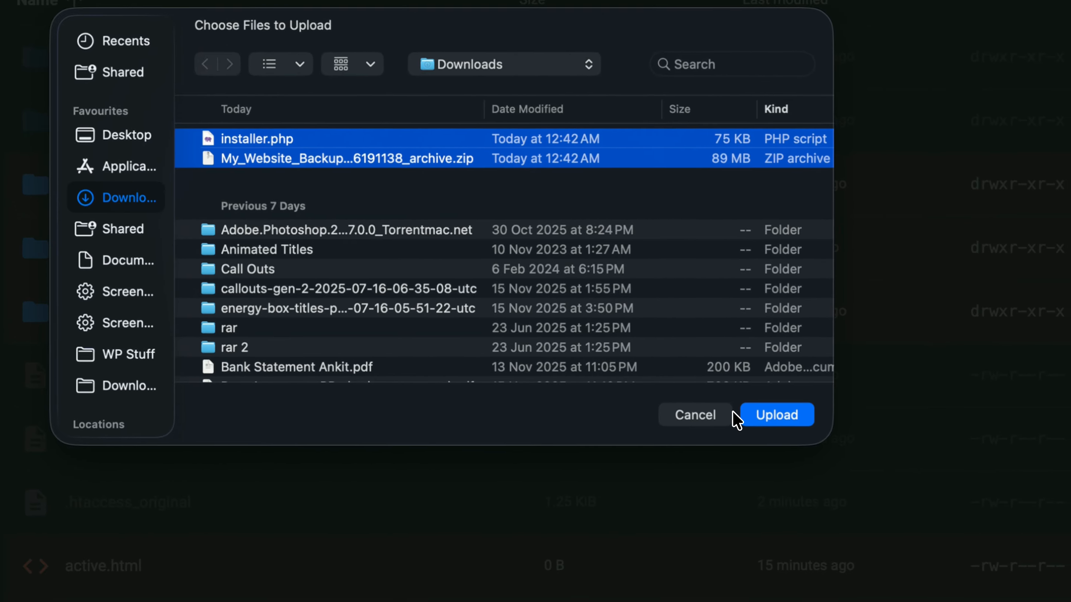
pyautogui.click(751, 417)
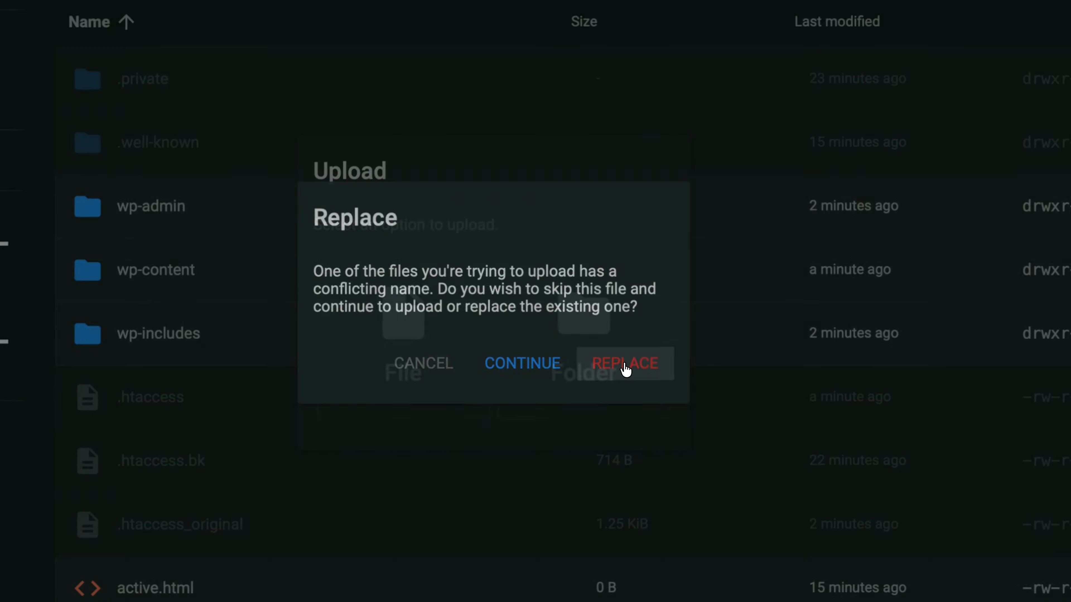
pyautogui.click(624, 365)
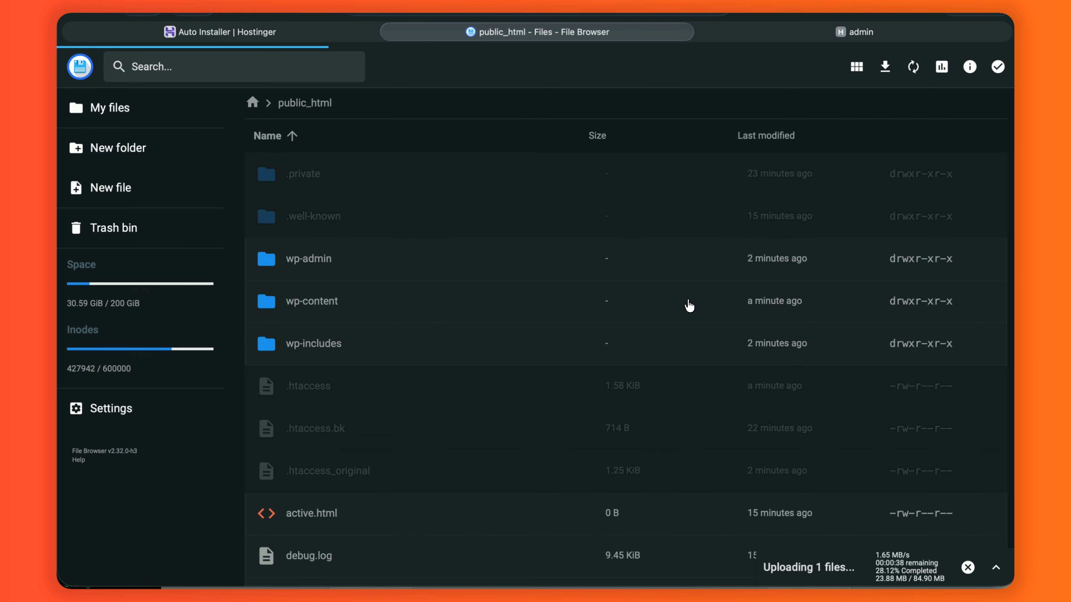
pyautogui.click(600, 14)
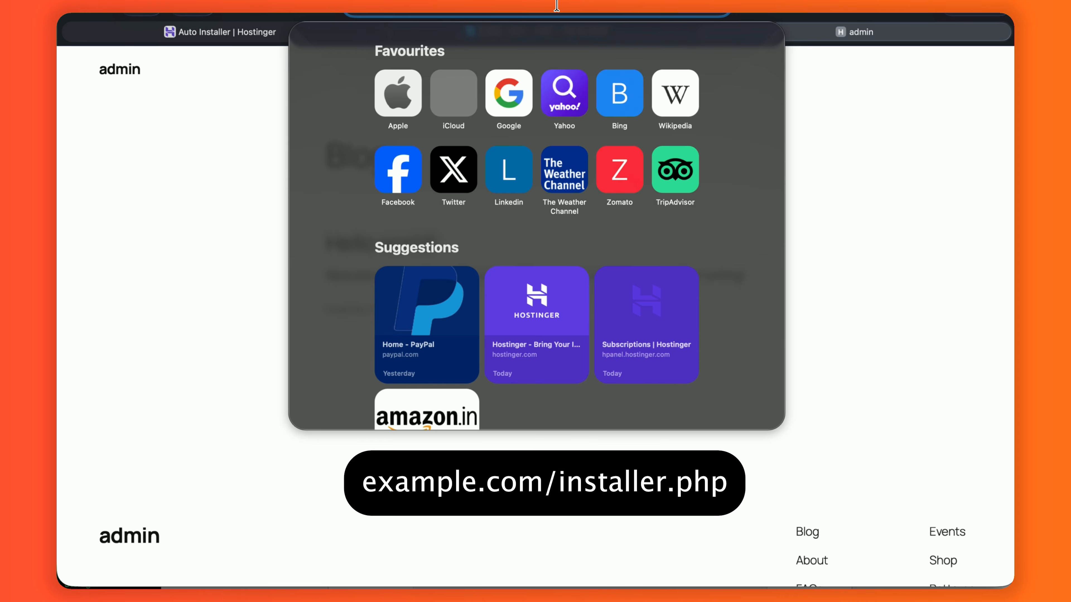
# - Load the site's /installer.php and copy the archive zip's file name from File Browser
pyautogui.write('/installer.php')
pyautogui.press('Return')
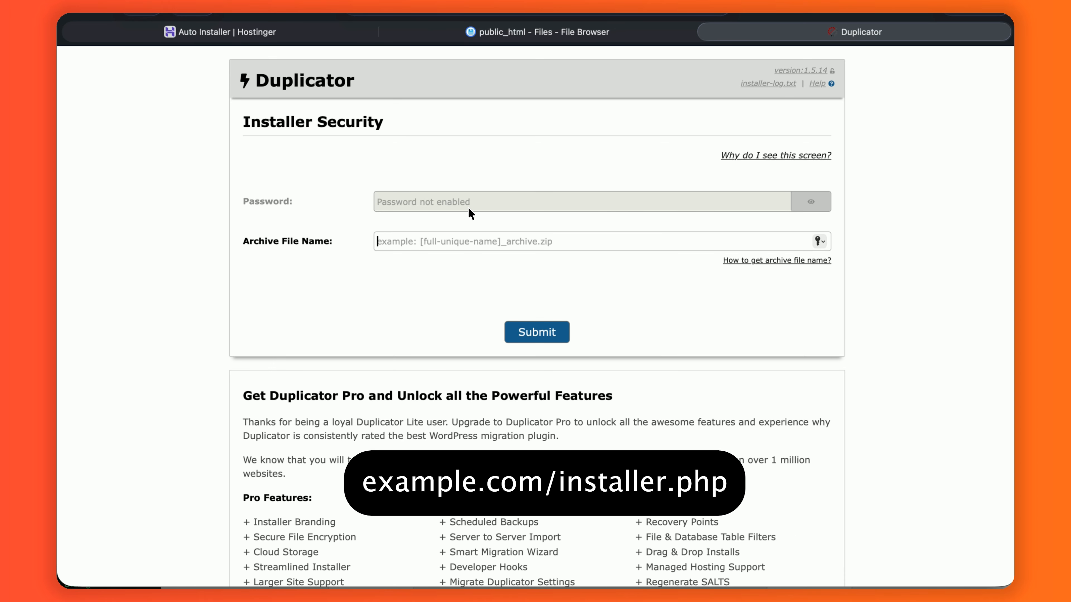
pyautogui.click(564, 38)
pyautogui.scroll(-1, 466, 304)
pyautogui.click(465, 343)
pyautogui.rightClick(464, 342)
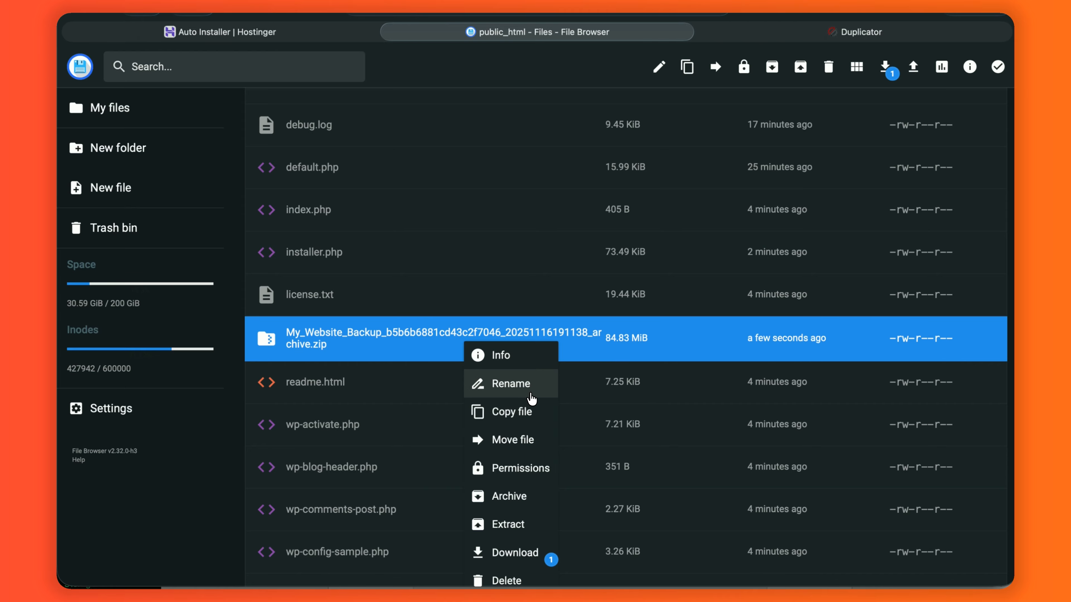
pyautogui.click(532, 398)
pyautogui.press('super+c')
pyautogui.click(557, 386)
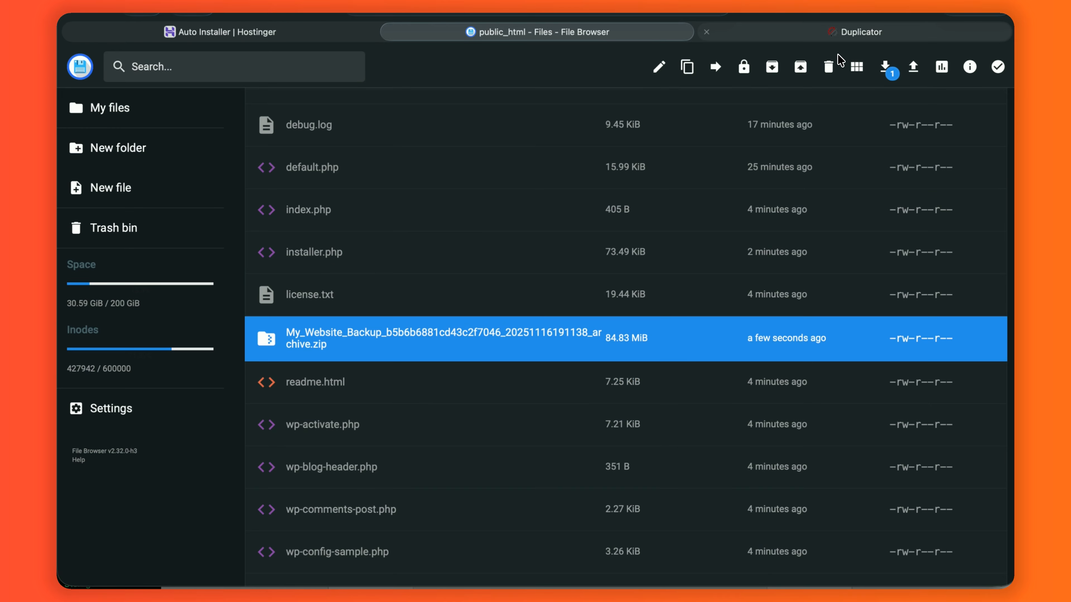
# - Paste the archive file name into the installer's Archive File Name field and submit
pyautogui.click(856, 33)
pyautogui.click(540, 246)
pyautogui.press('super+v')
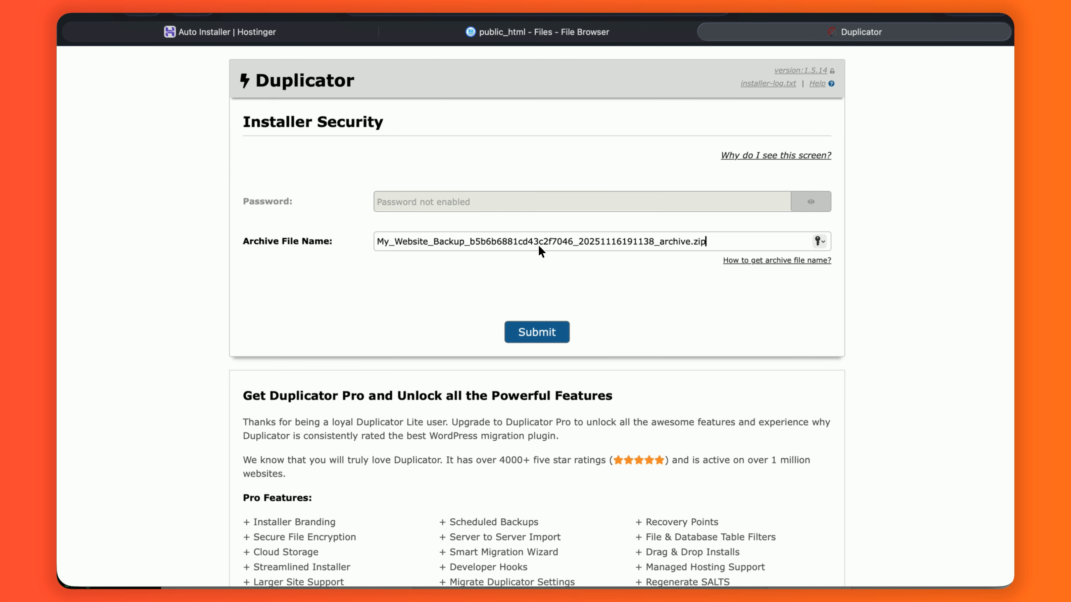
pyautogui.click(558, 336)
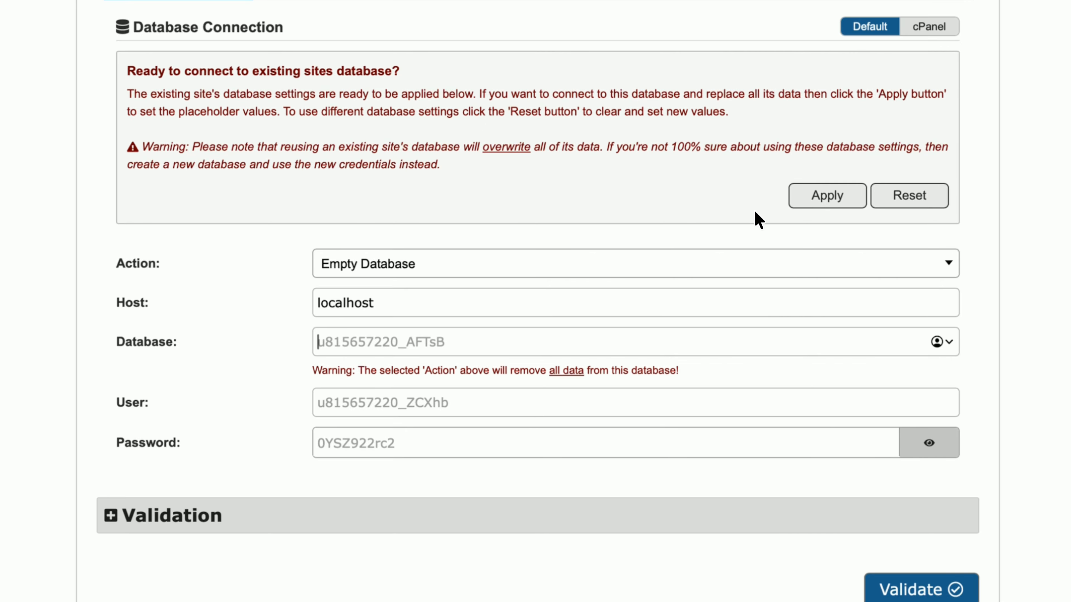
# - Apply the existing site's database settings and validate the connection
pyautogui.click(826, 198)
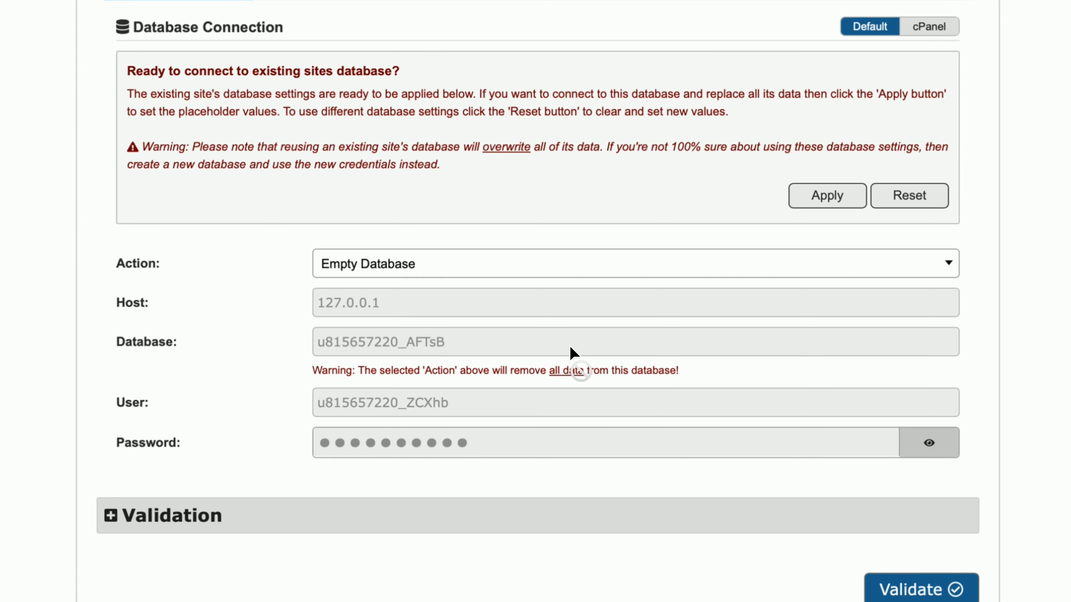
pyautogui.scroll(-3, 578, 406)
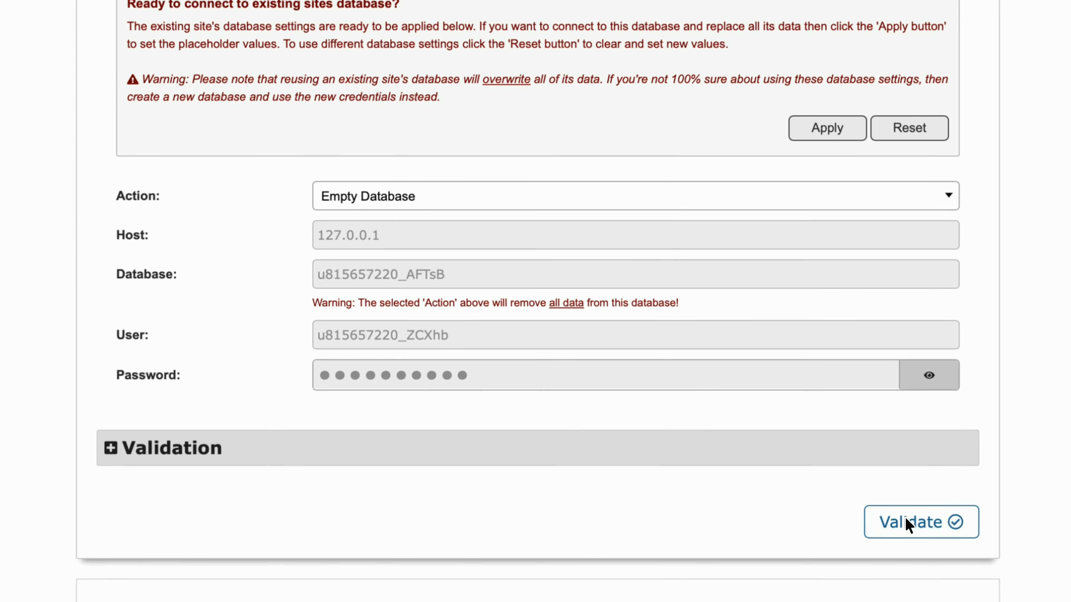
pyautogui.click(907, 522)
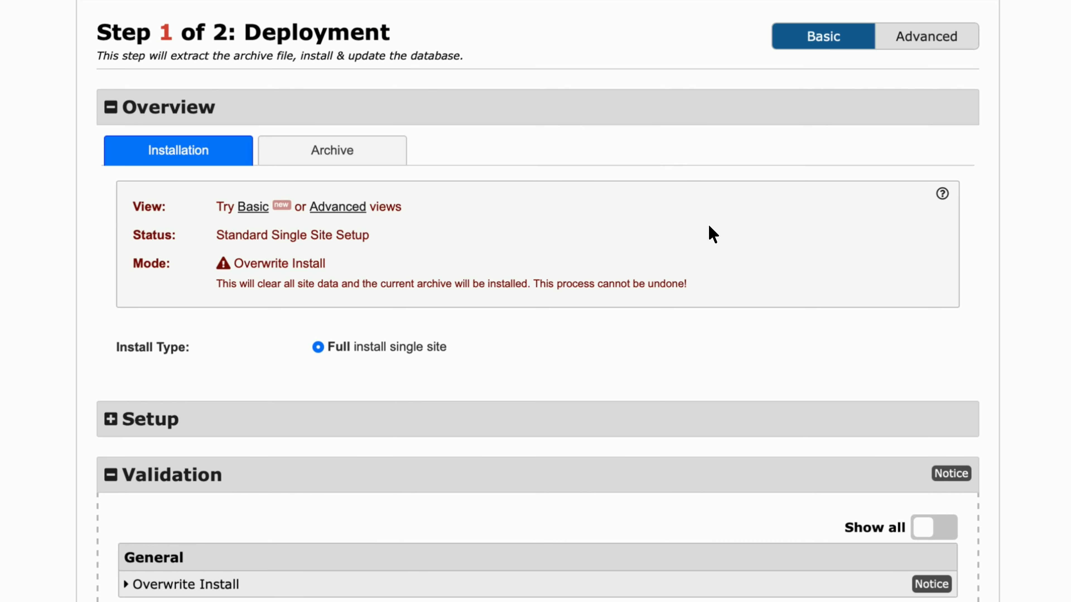
# - Accept all terms and notices below the validation results
pyautogui.scroll(-2, 358, 300)
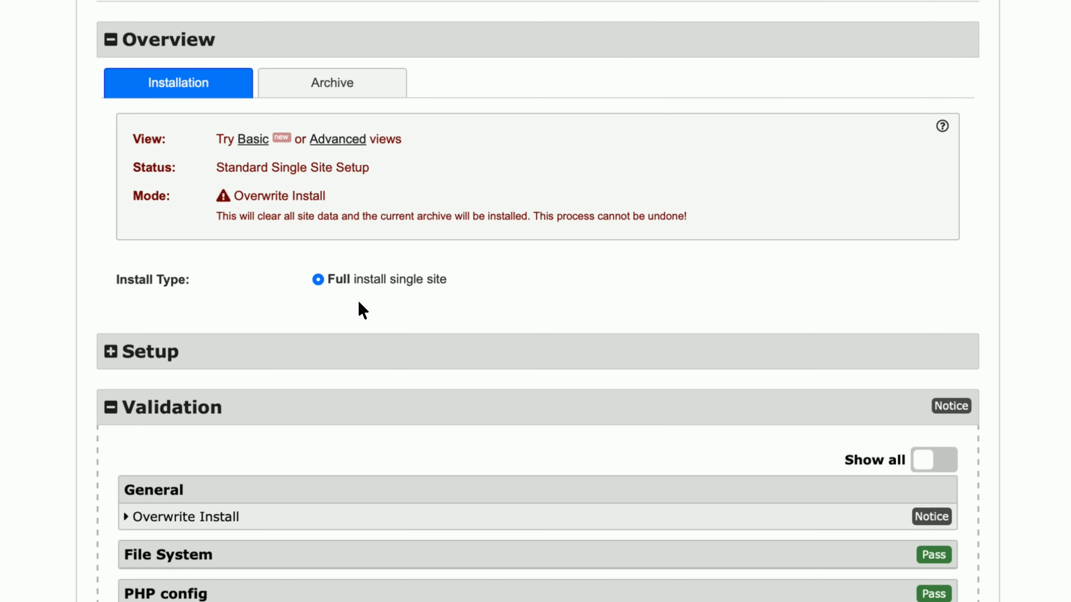
pyautogui.scroll(-10, 358, 300)
pyautogui.scroll(-1, 363, 310)
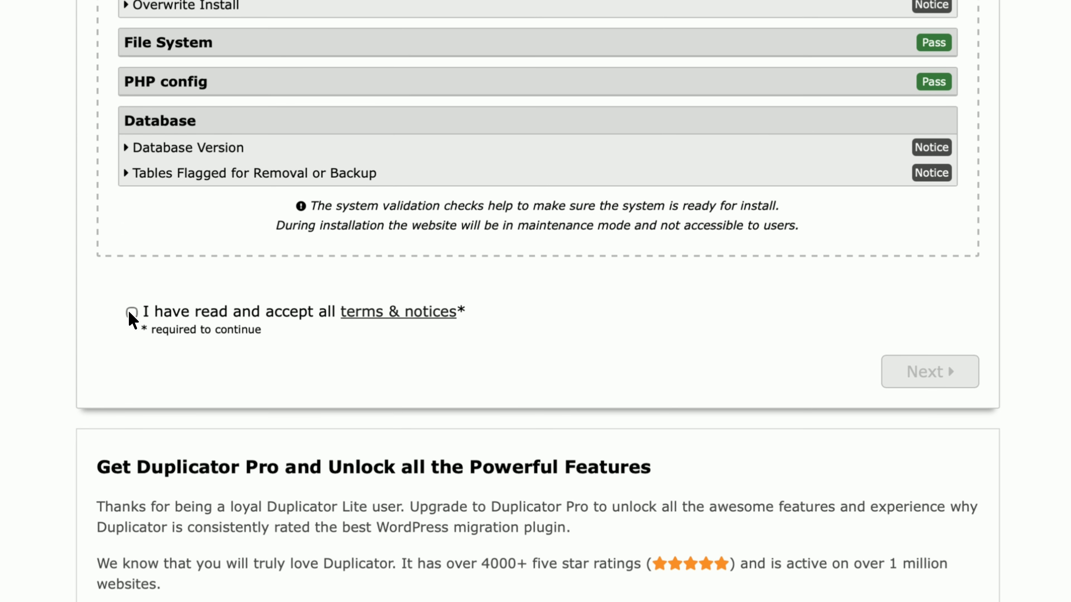
pyautogui.click(133, 313)
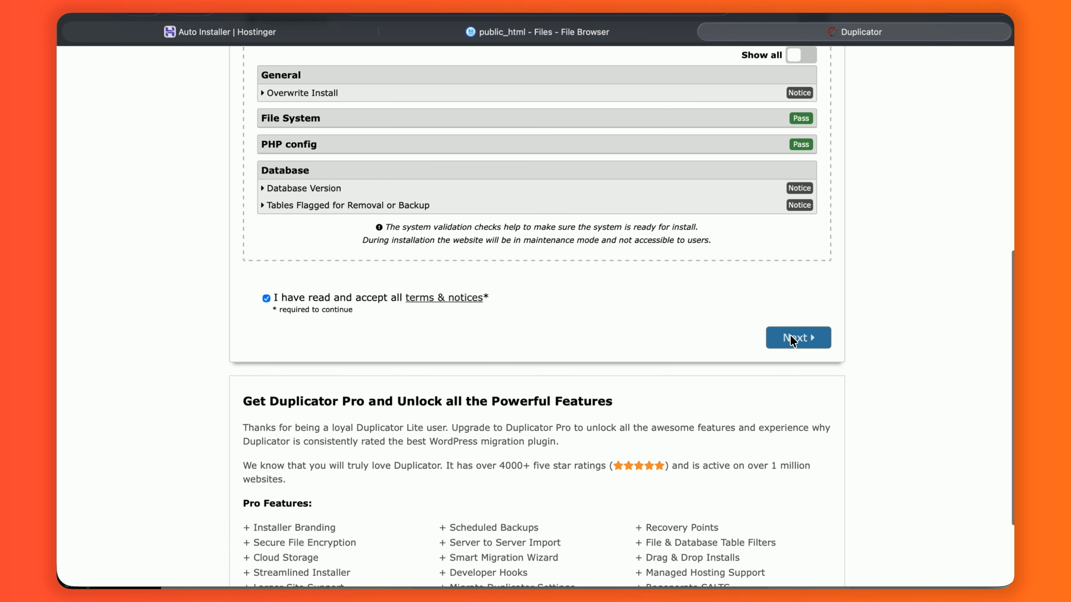
# - Confirm the installation and let it deploy through to Step 2 of 2: Test Site
pyautogui.click(815, 342)
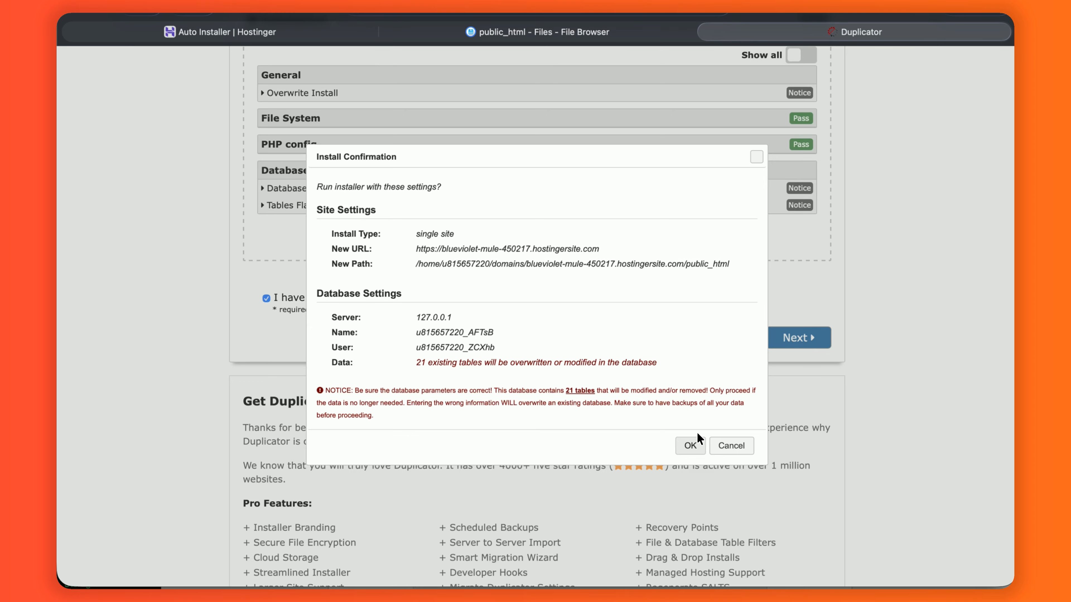
pyautogui.click(695, 441)
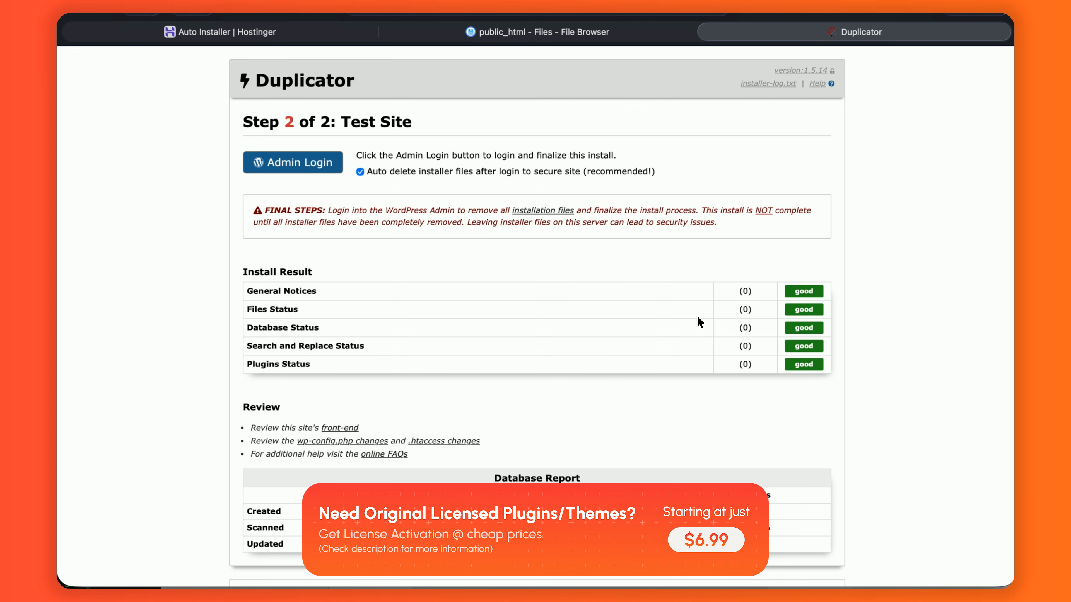
# - Go from the migrated site's Admin Login to the Installed Plugins list
pyautogui.click(315, 164)
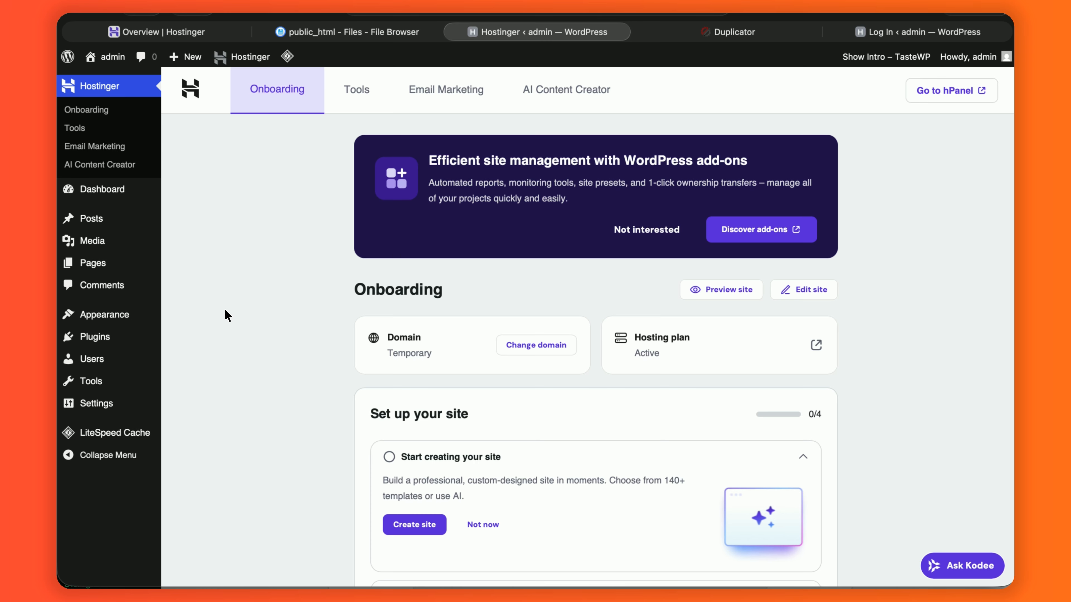
pyautogui.scroll(-1, 181, 324)
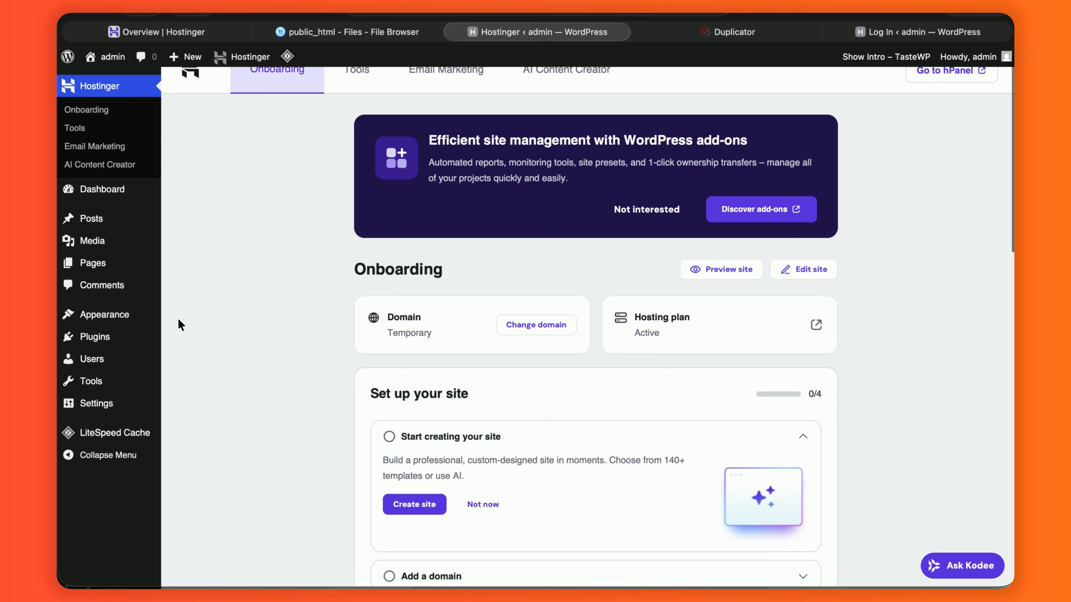
pyautogui.moveTo(94, 336)
pyautogui.click(233, 344)
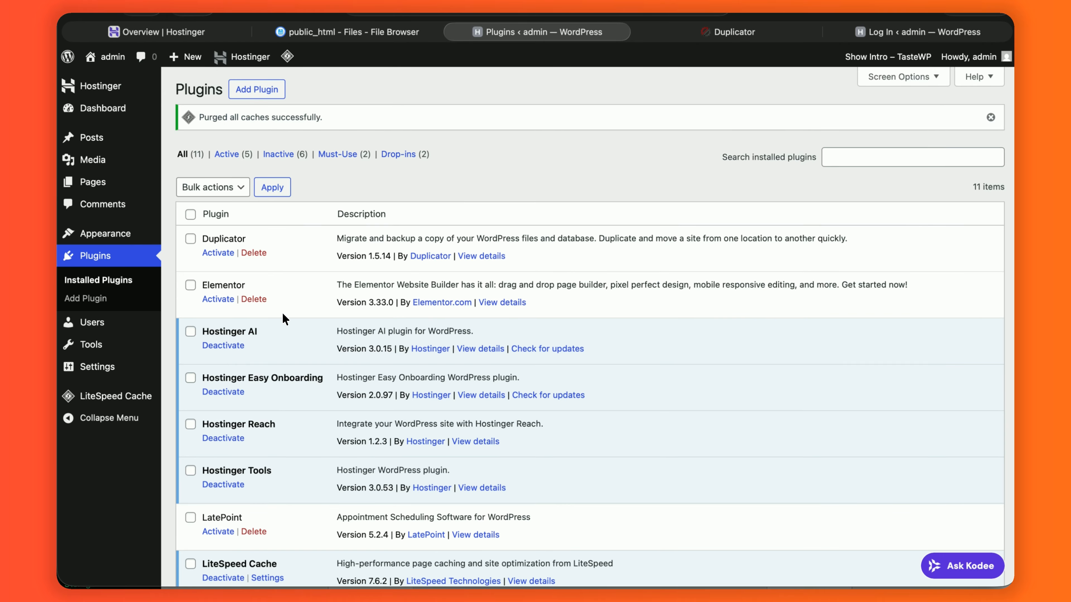
# - Select every listed plugin and apply the bulk Activate action
pyautogui.click(190, 214)
pyautogui.click(213, 187)
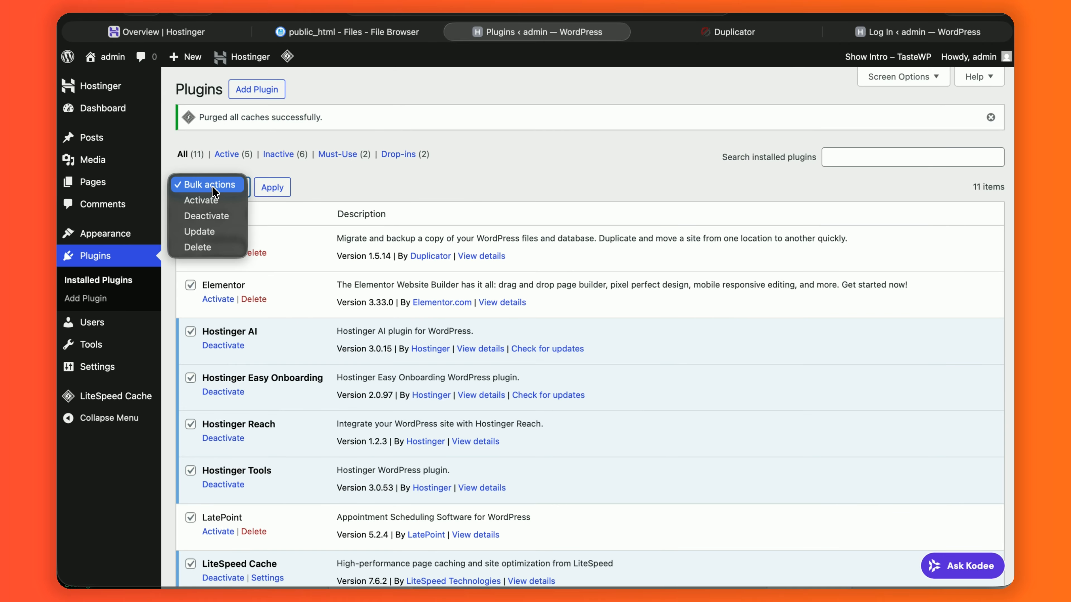
pyautogui.click(201, 200)
pyautogui.click(287, 195)
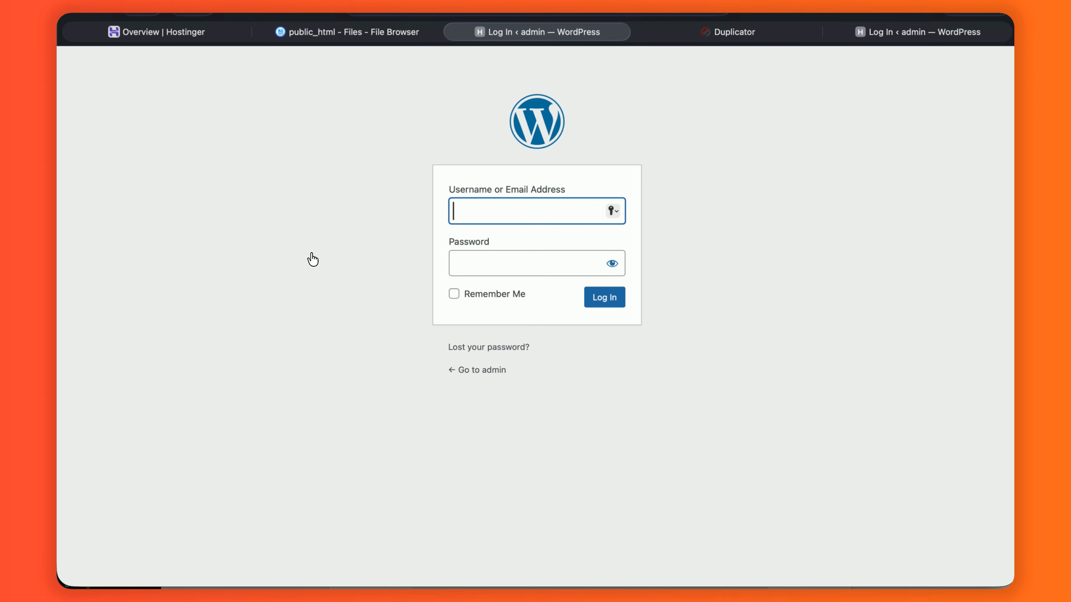
# - Enter the administrator username and account password, then show the password in plain text
pyautogui.write('admin')
pyautogui.click(508, 265)
pyautogui.write('admin')
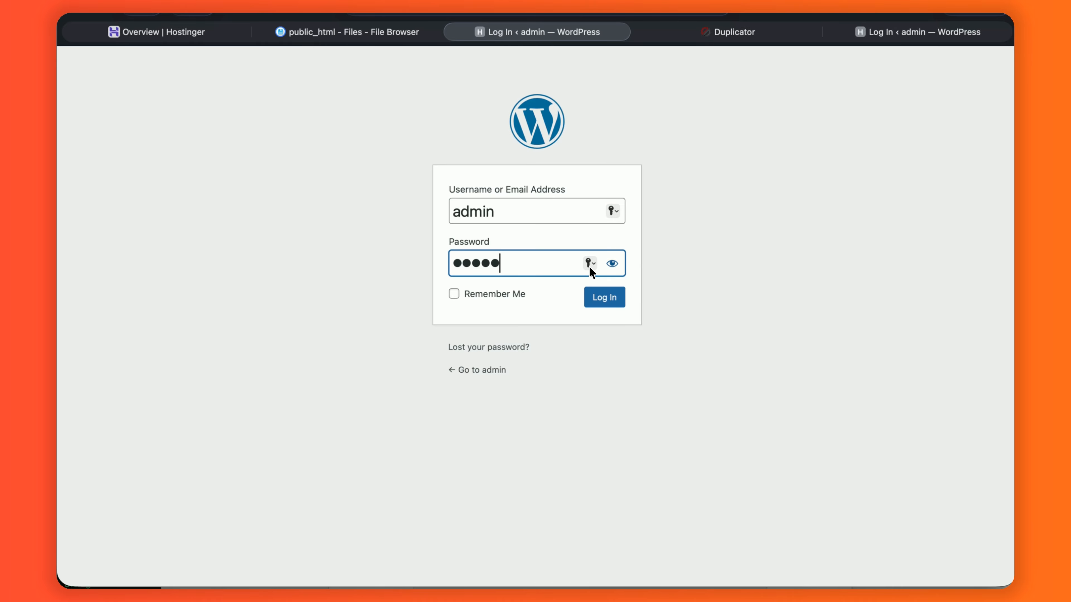
pyautogui.click(611, 264)
pyautogui.click(552, 260)
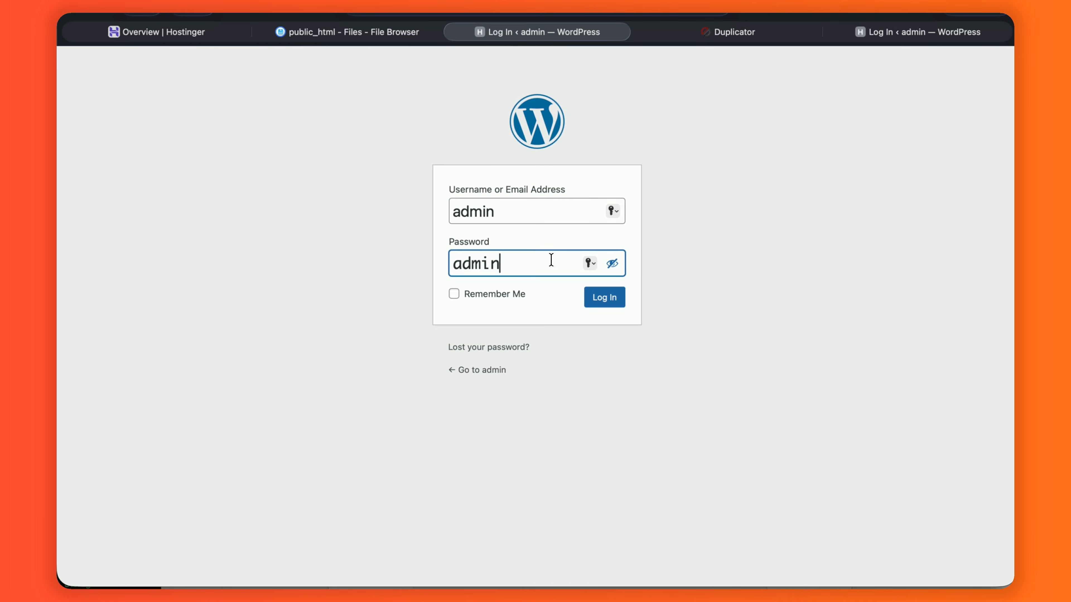
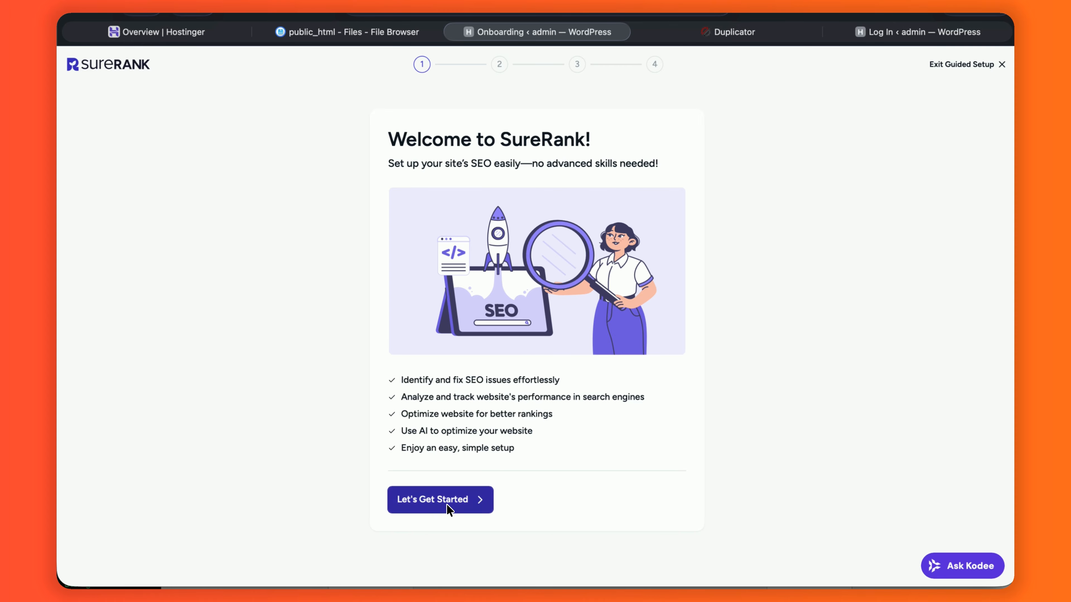
# - Exit SureRank's guided setup, scroll its SEO dashboard, then switch to the Duplicator installer tab
pyautogui.click(1002, 65)
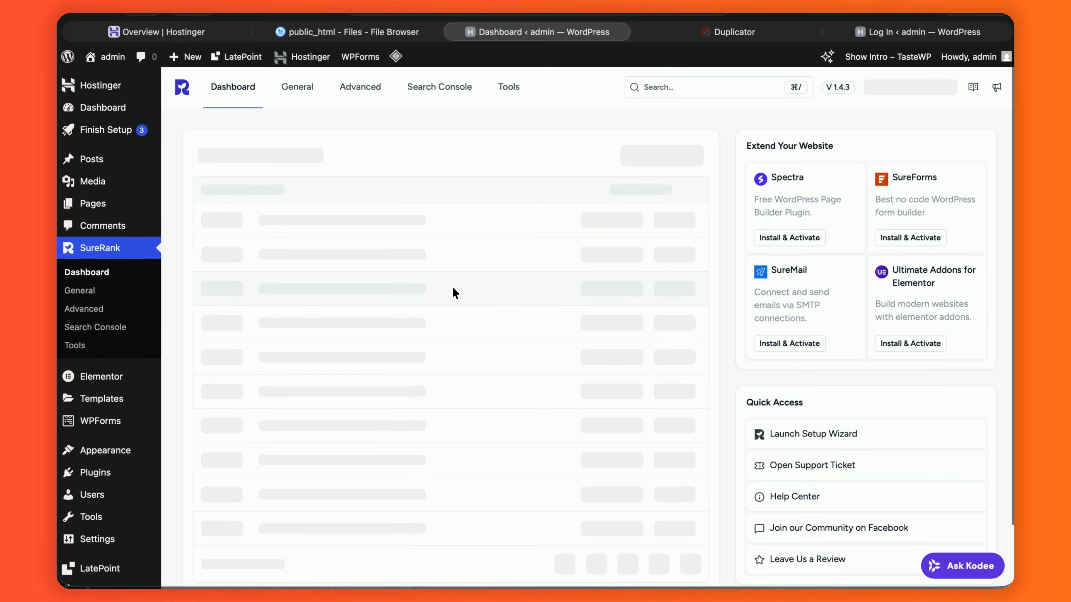
pyautogui.scroll(-1, 451, 292)
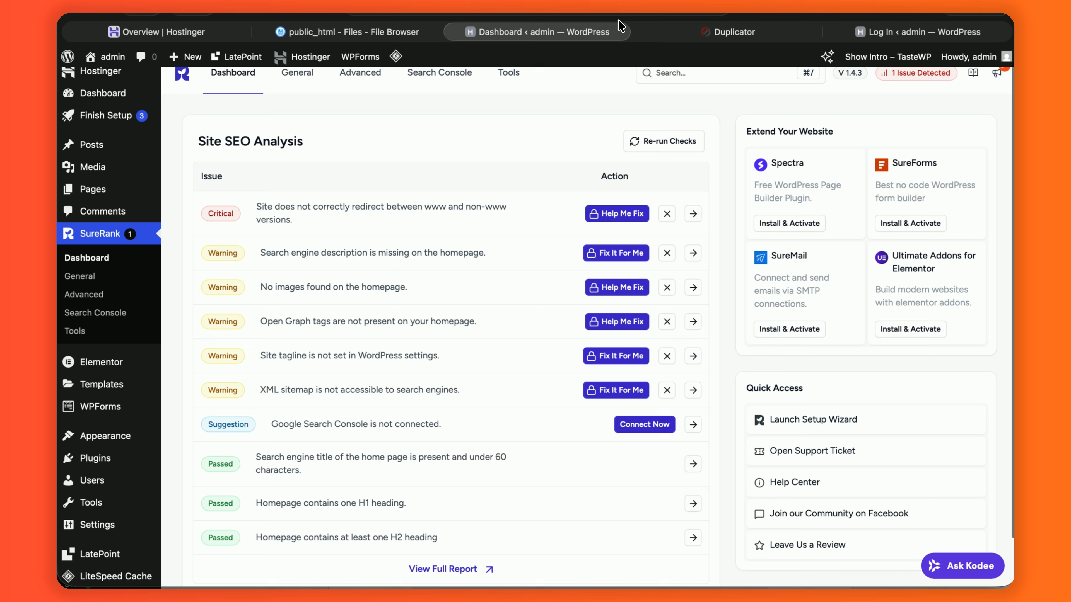
pyautogui.click(704, 33)
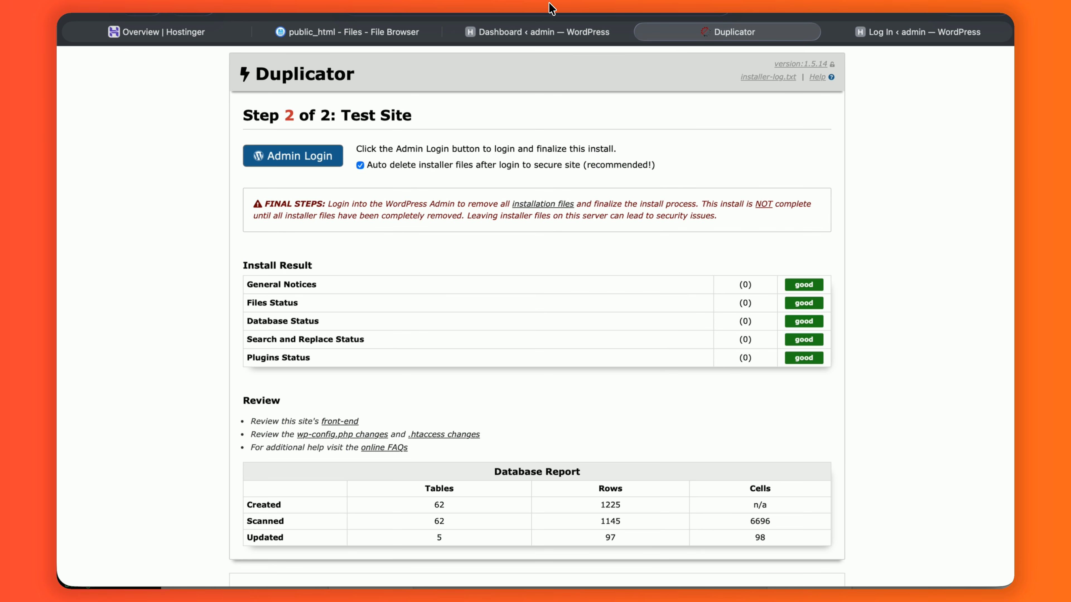
# - Trim the installer path from the address to load the restored site's home page
pyautogui.click(577, 4)
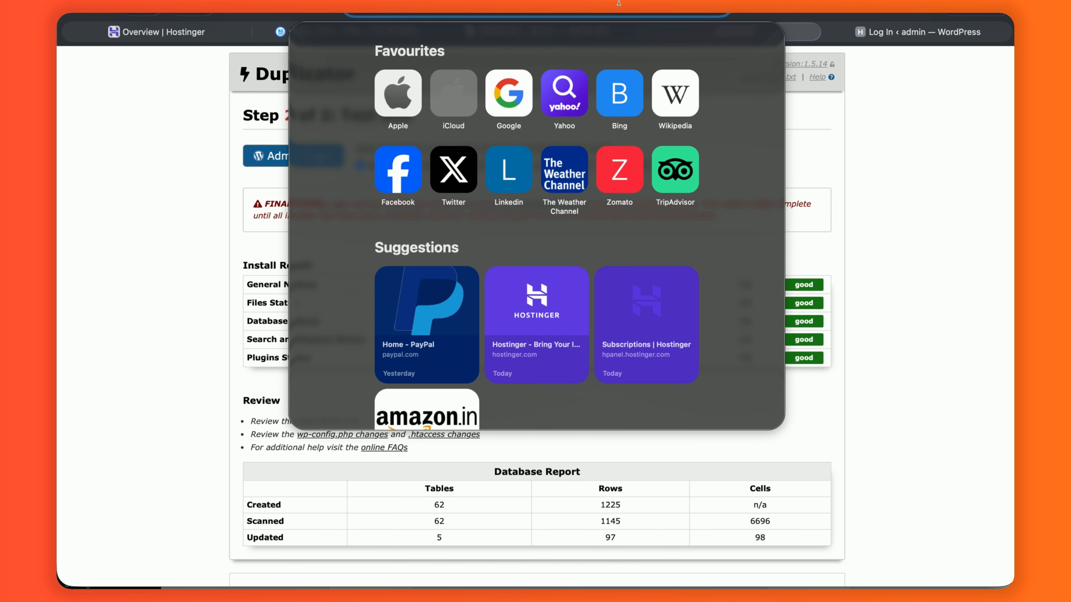
pyautogui.press('BackSpace')
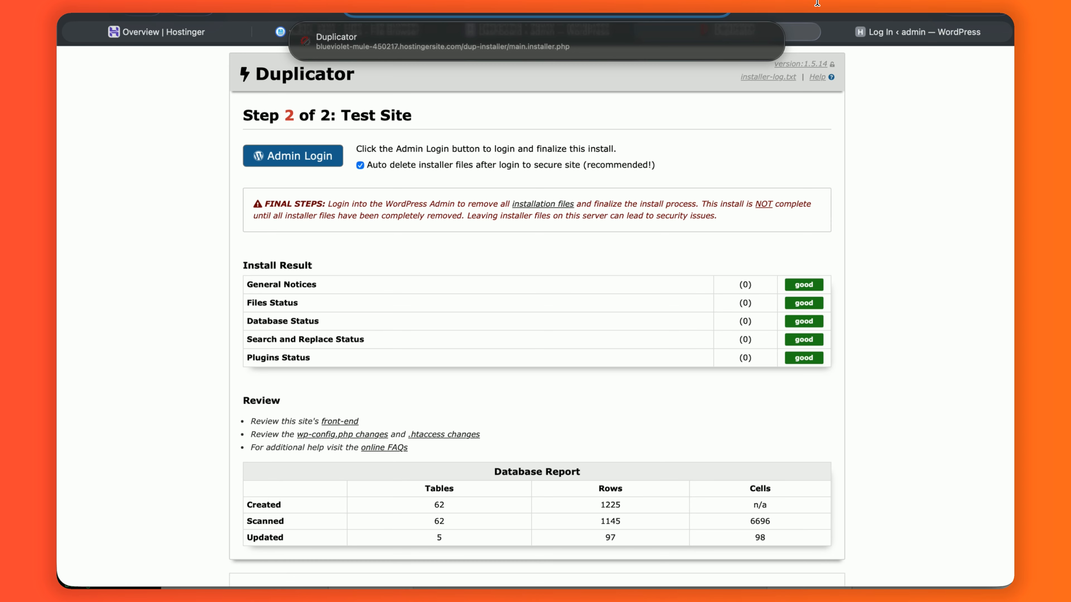
pyautogui.press('BackSpace')
pyautogui.press('Return')
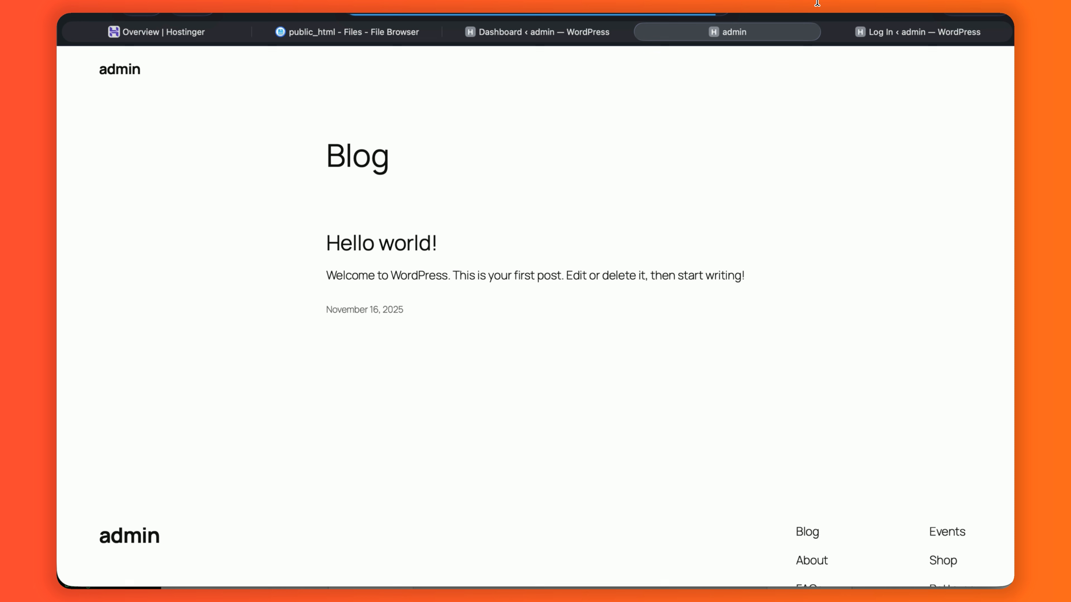
# - Check the front-end Blog page, then enter the admin account password on the WordPress login page
pyautogui.click(910, 38)
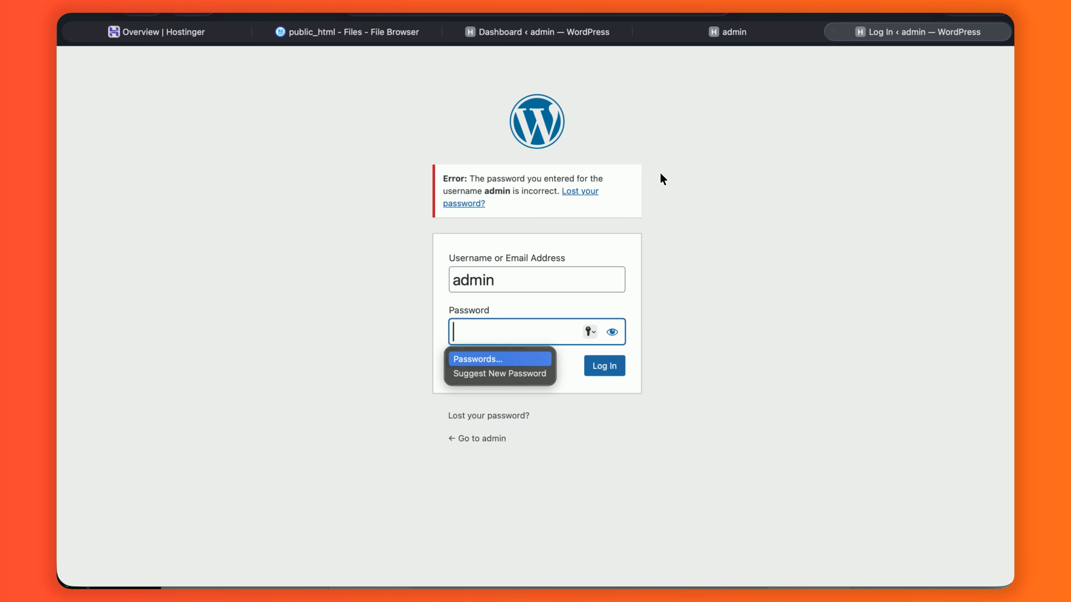
pyautogui.click(762, 33)
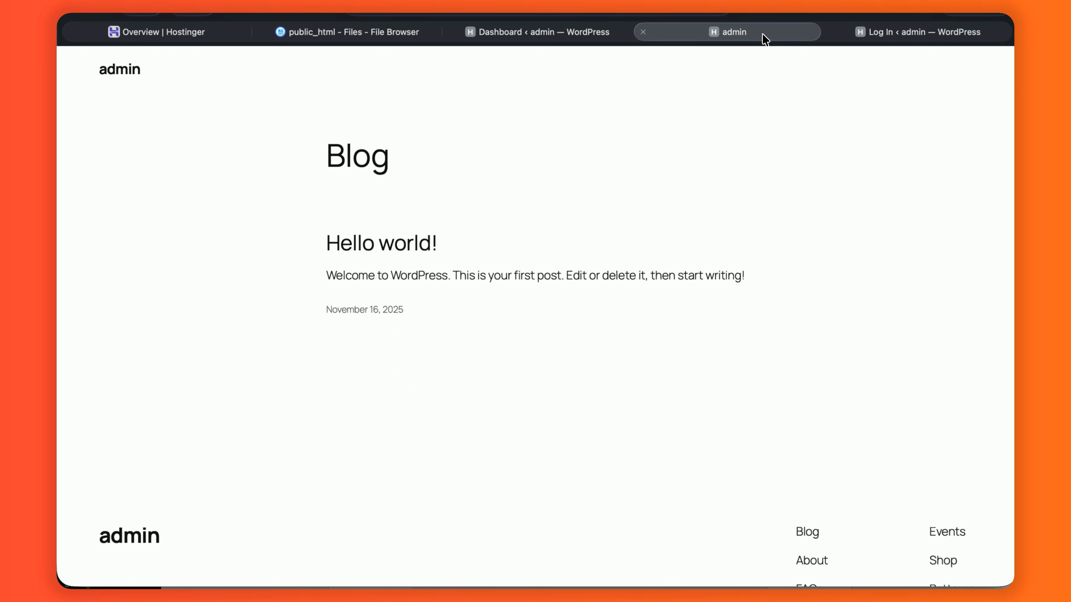
pyautogui.click(869, 37)
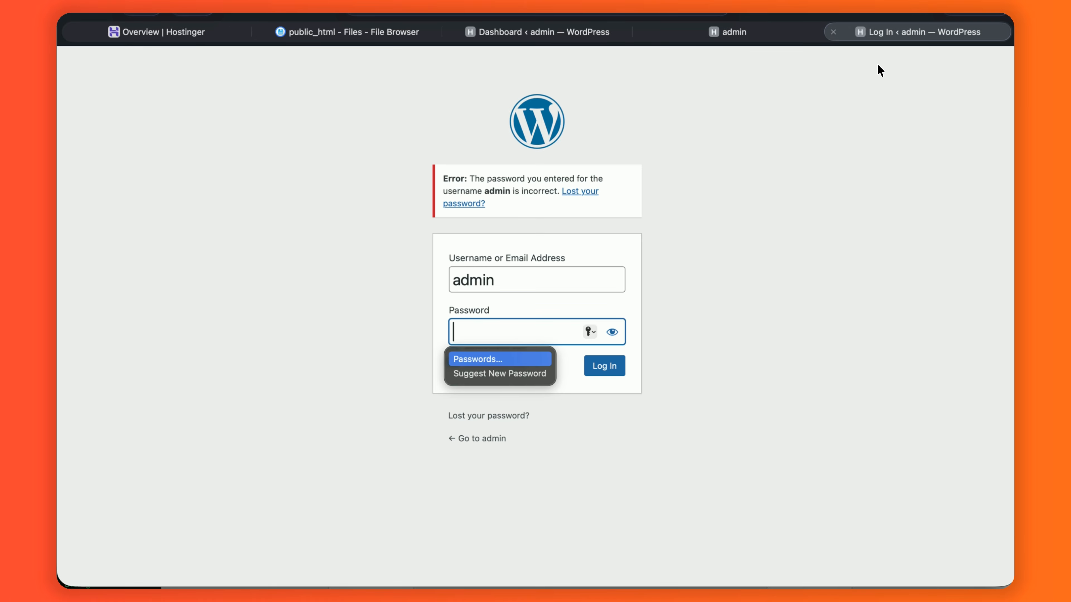
pyautogui.write('123')
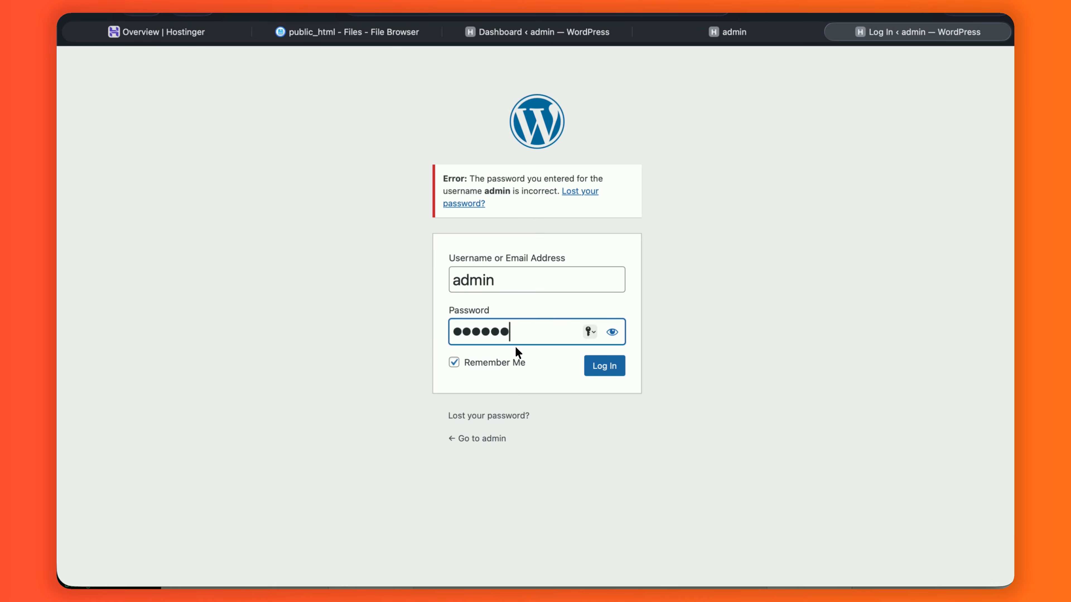
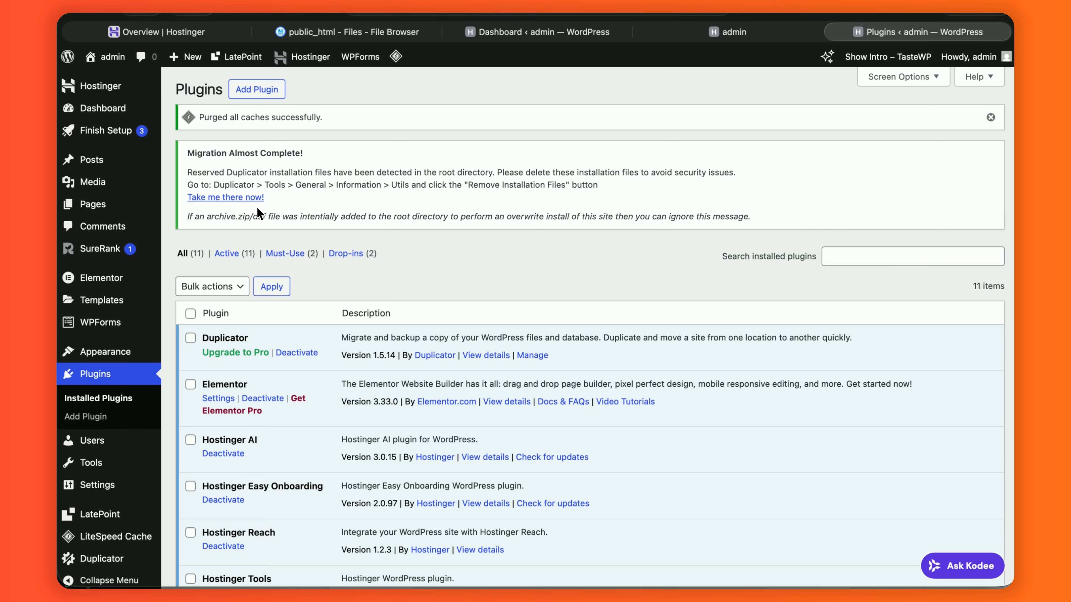
# - Remove the leftover Duplicator installation files from the post-migration admin notice
pyautogui.click(238, 196)
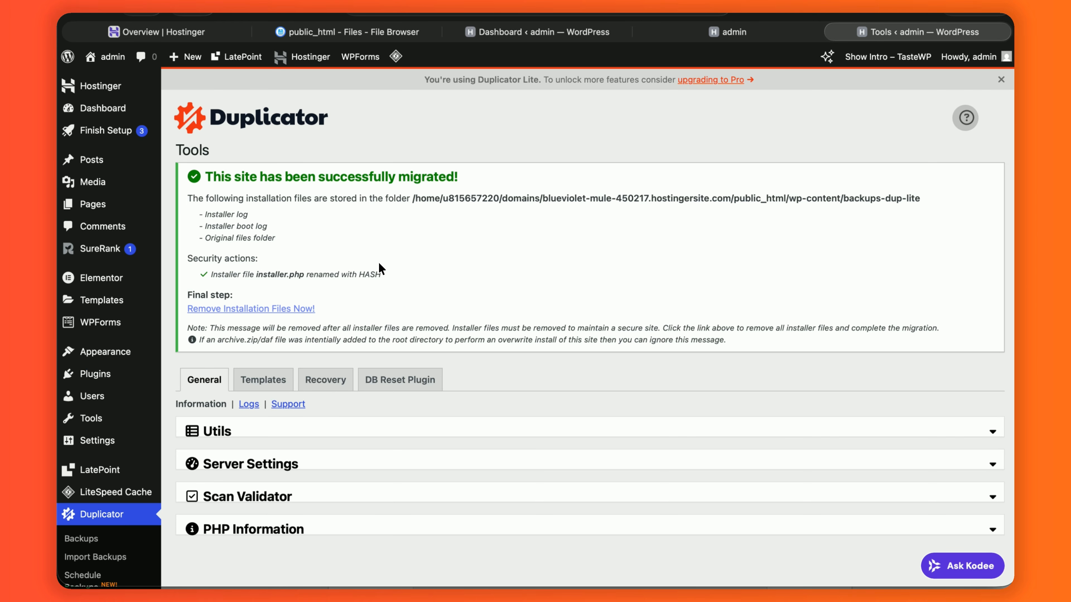
pyautogui.scroll(-1, 340, 283)
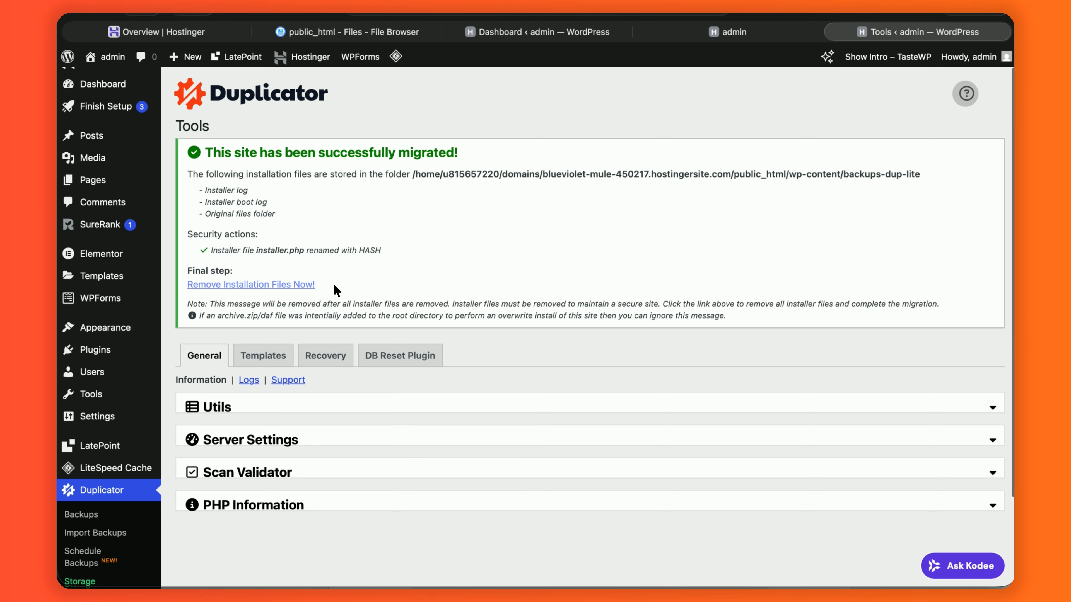
pyautogui.click(242, 283)
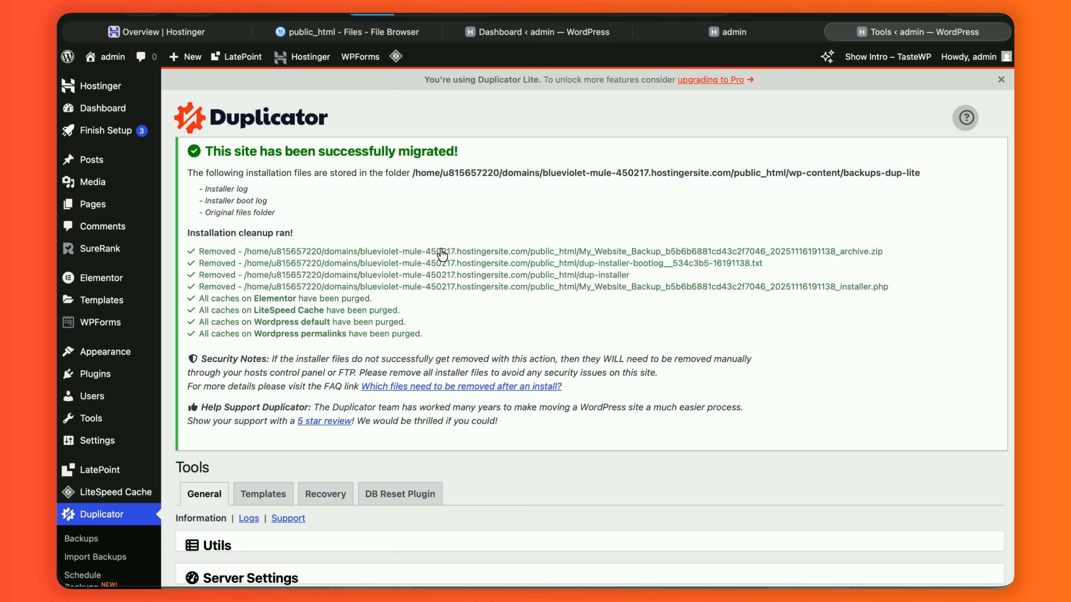
# - Rerun Remove Installation Files from Duplicator's Tools > General > Utils and review the server settings details
pyautogui.scroll(-1, 442, 254)
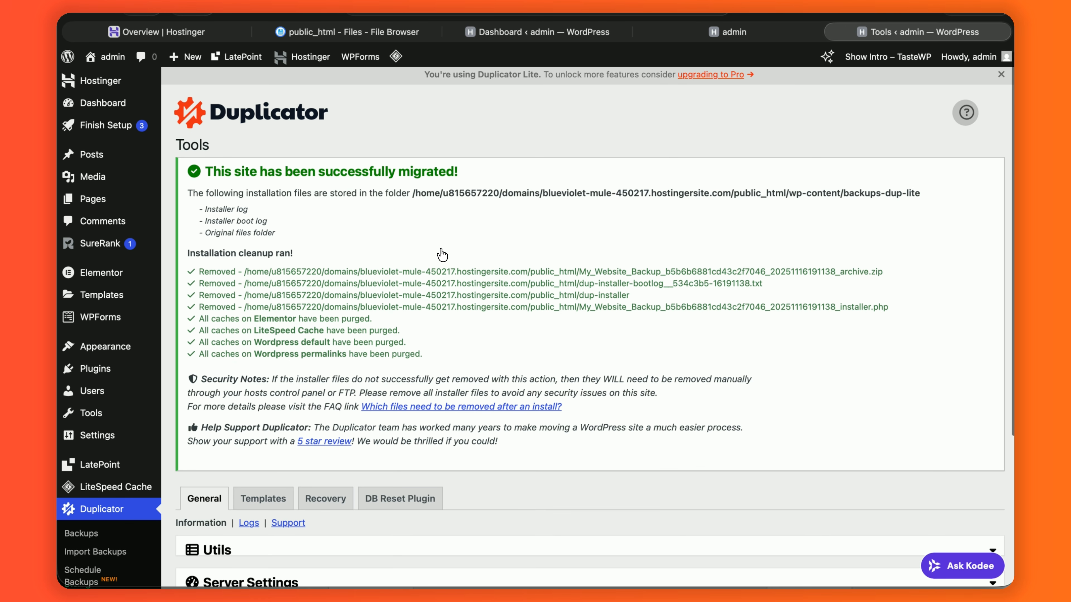
pyautogui.scroll(-1, 221, 286)
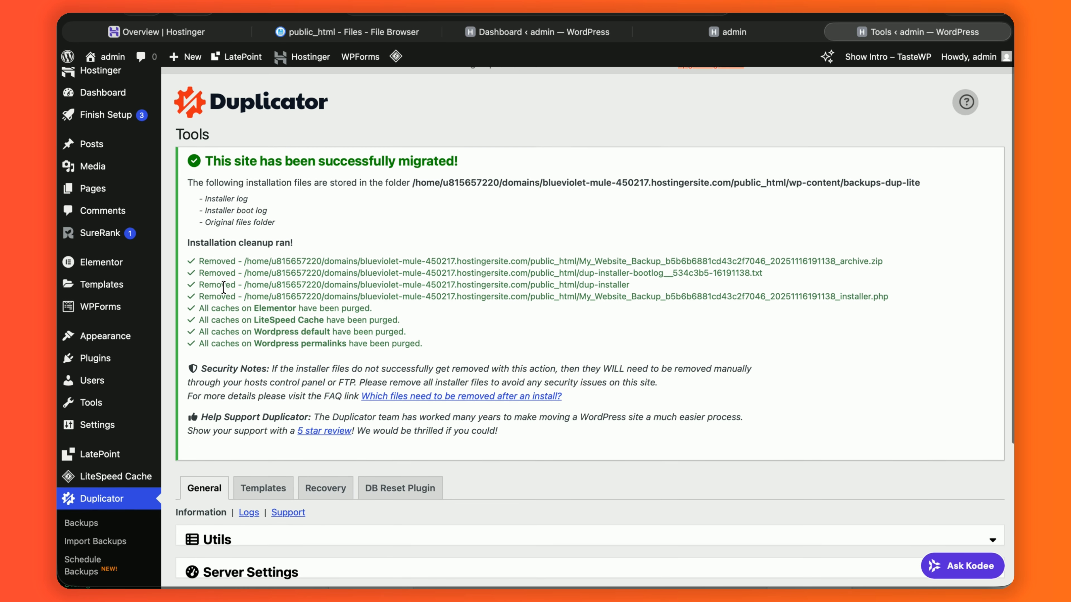
pyautogui.scroll(-1, 223, 288)
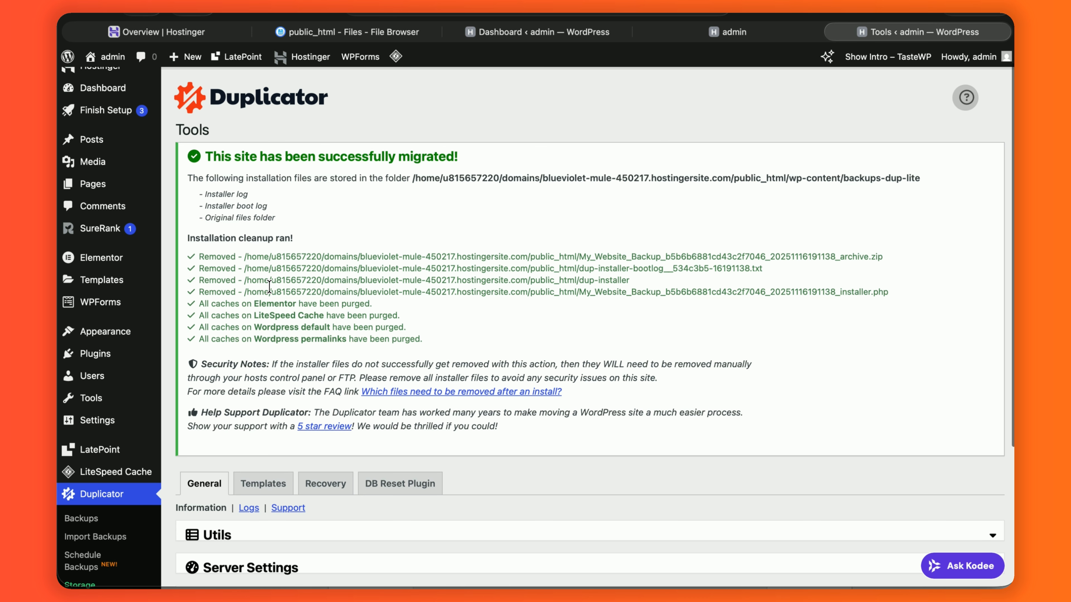
pyautogui.scroll(-5, 268, 287)
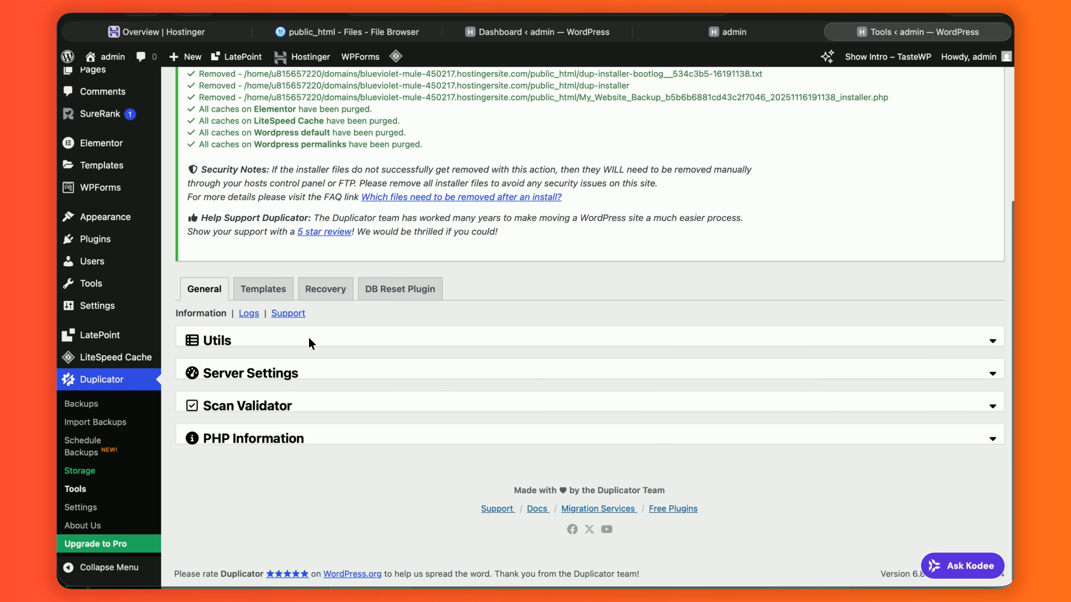
pyautogui.click(359, 338)
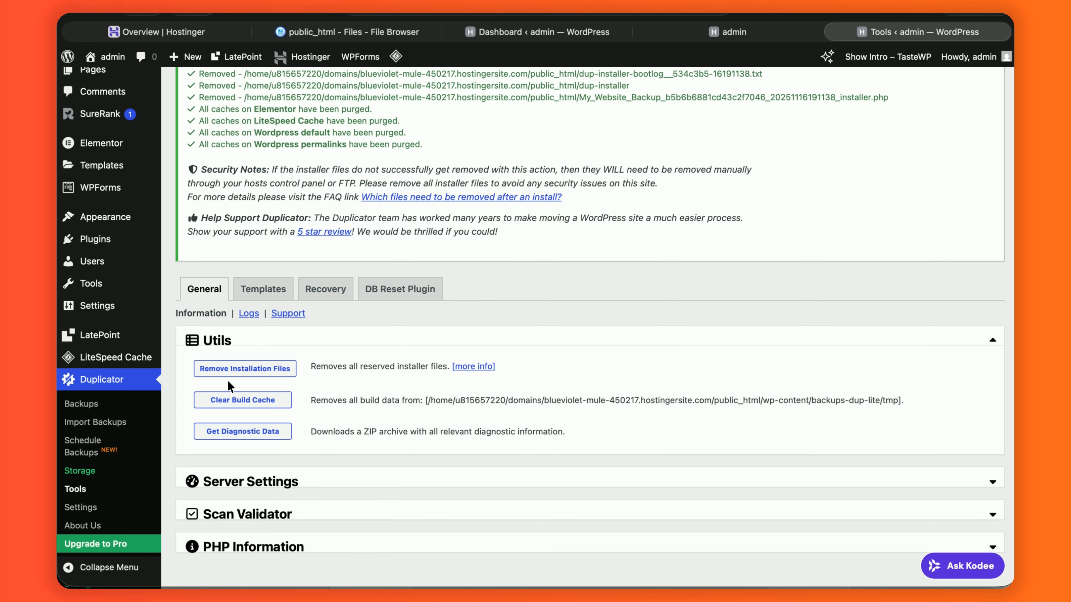
pyautogui.click(249, 374)
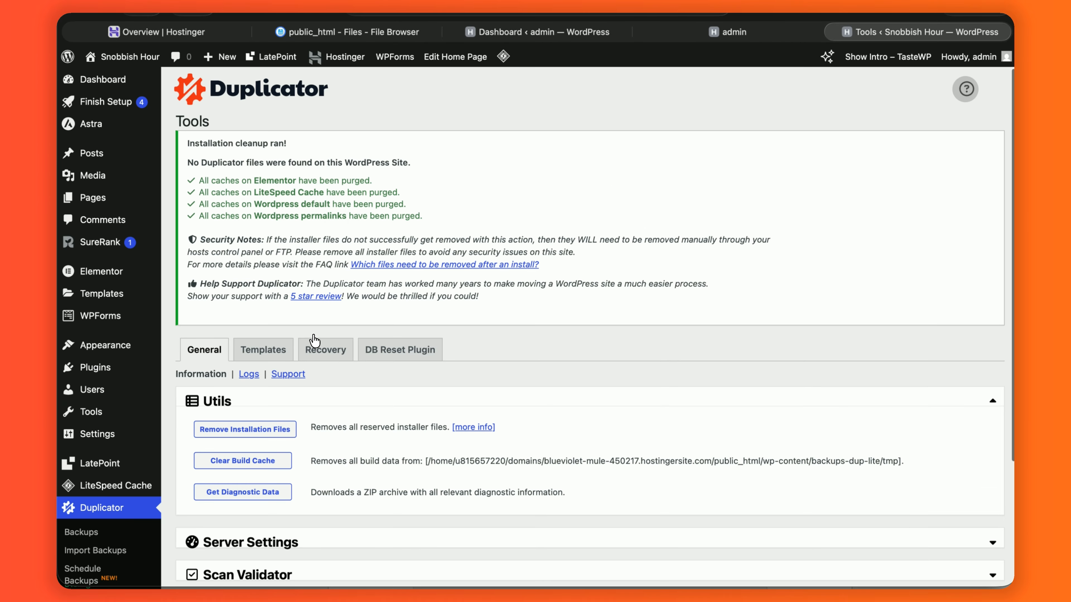
pyautogui.scroll(-4, 314, 341)
pyautogui.click(339, 375)
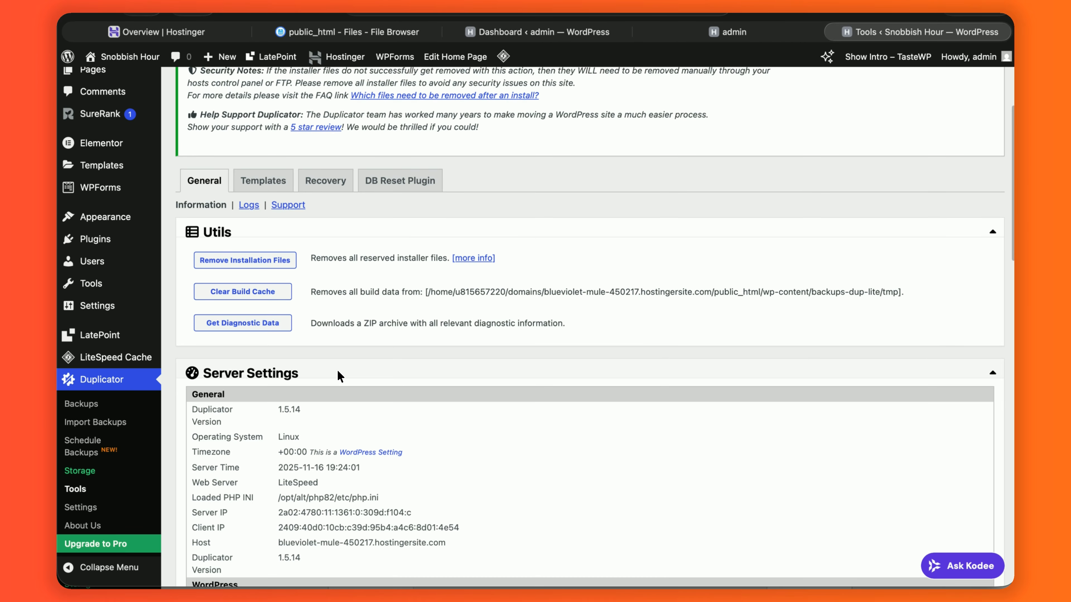
pyautogui.scroll(-2, 339, 375)
pyautogui.scroll(8, 339, 375)
# - Scroll through the migrated site's Lumora homepage
pyautogui.click(735, 33)
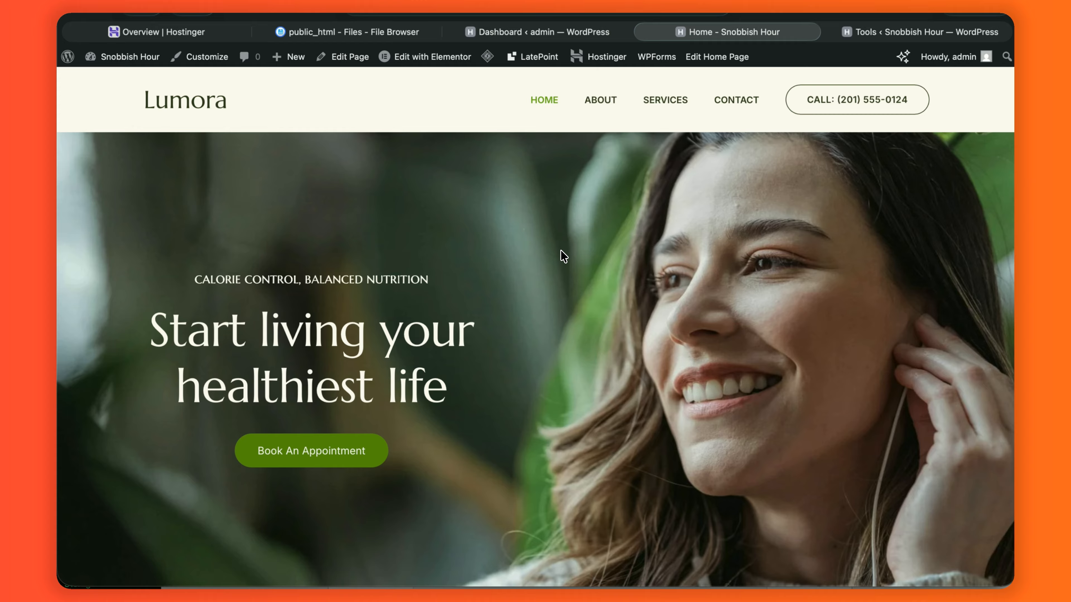
pyautogui.scroll(-15, 549, 258)
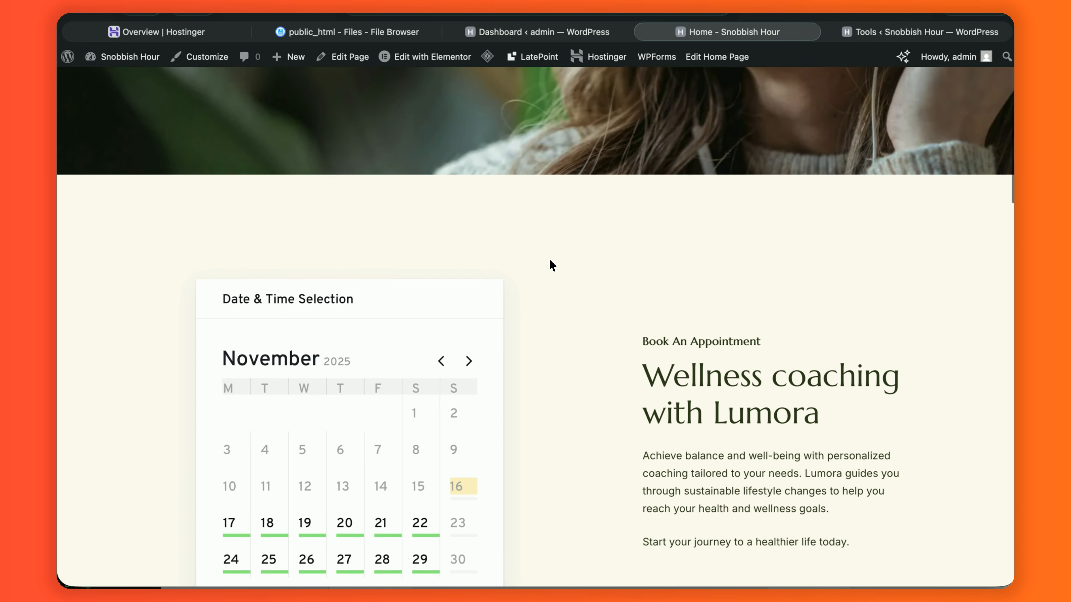
pyautogui.scroll(-15, 549, 259)
pyautogui.scroll(15, 549, 259)
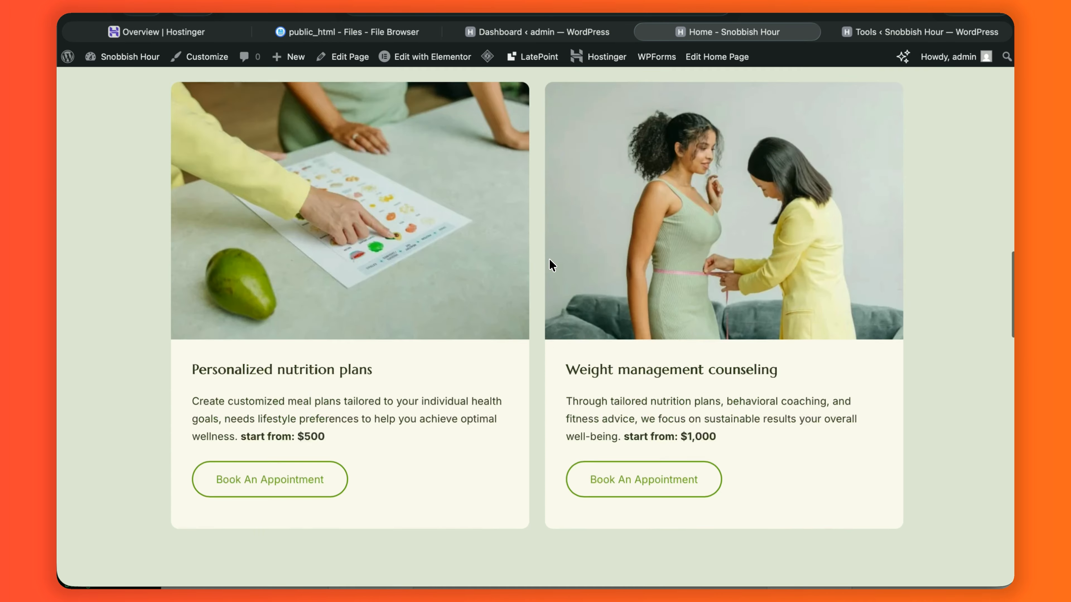
pyautogui.scroll(10, 549, 265)
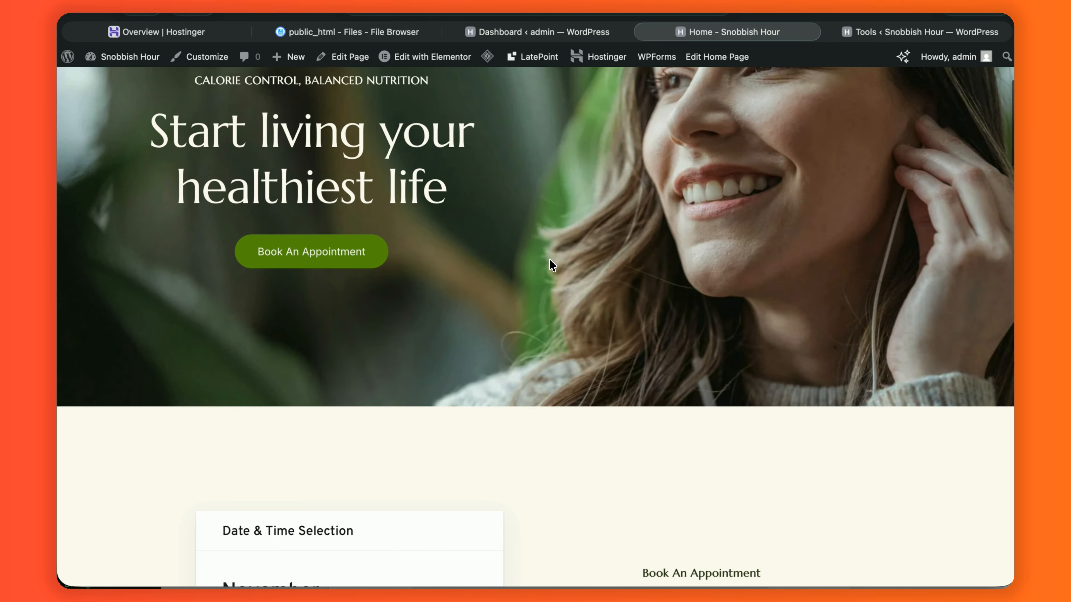
# - Open the original site's homepage via Visit Site and scroll through it for comparison
pyautogui.press('super+Tab')
pyautogui.press('super+Tab')
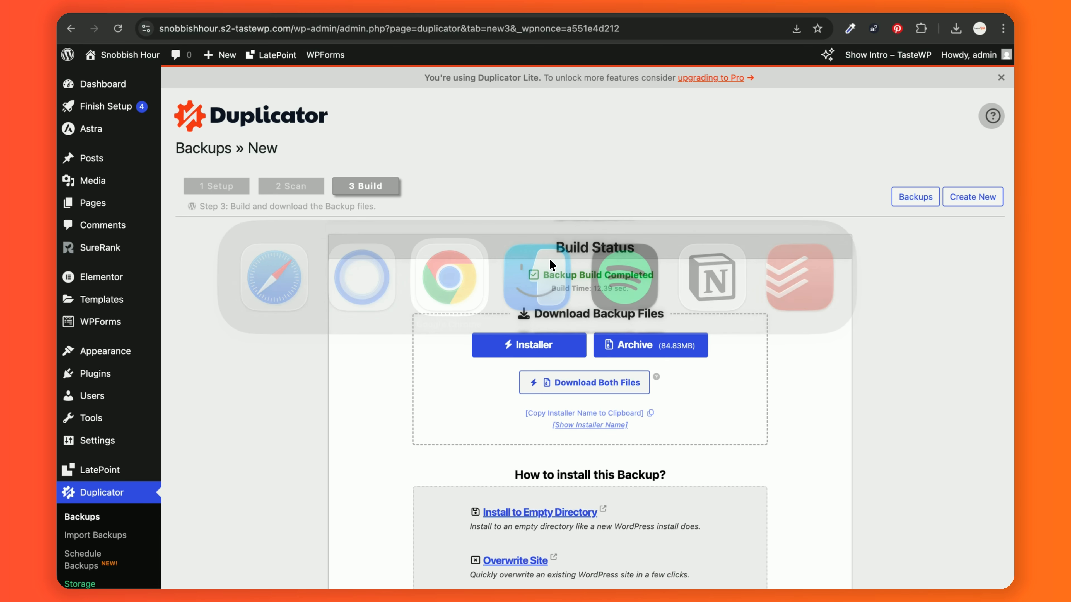
pyautogui.scroll(-3, 590, 187)
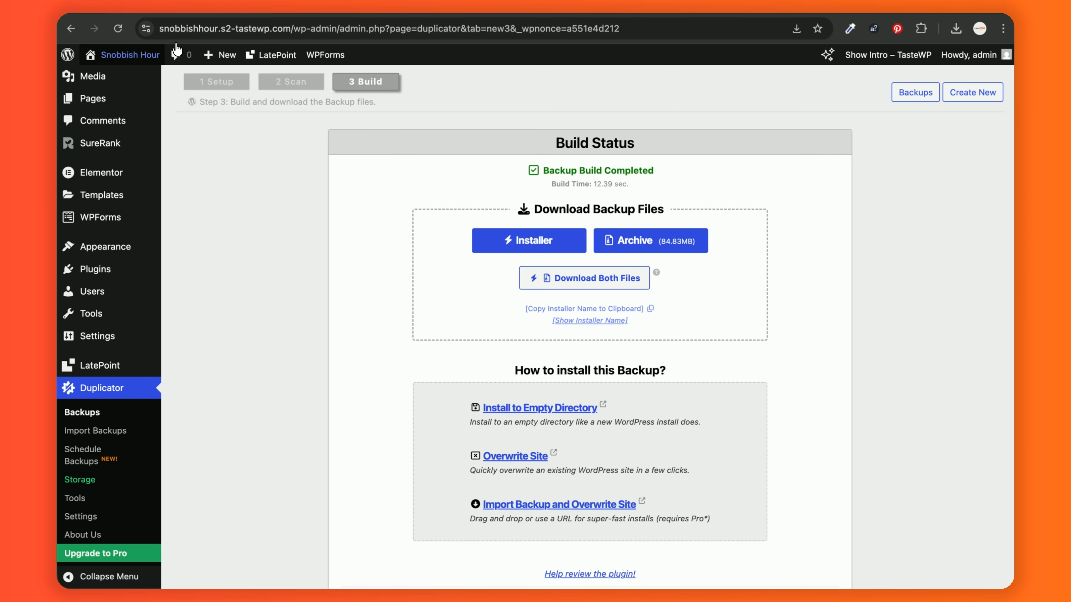
pyautogui.moveTo(135, 53)
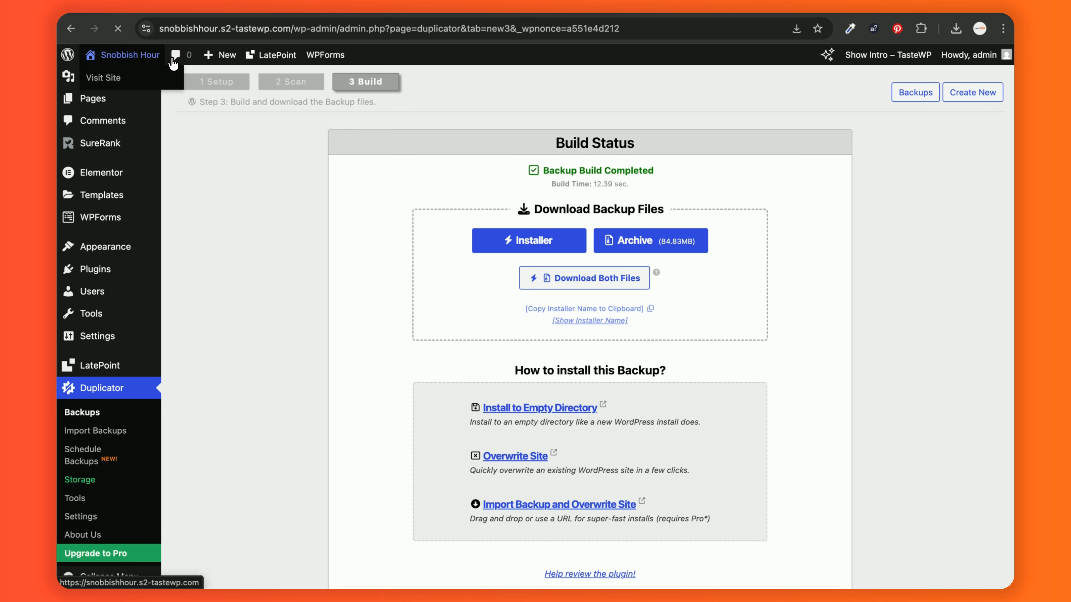
pyautogui.click(150, 57)
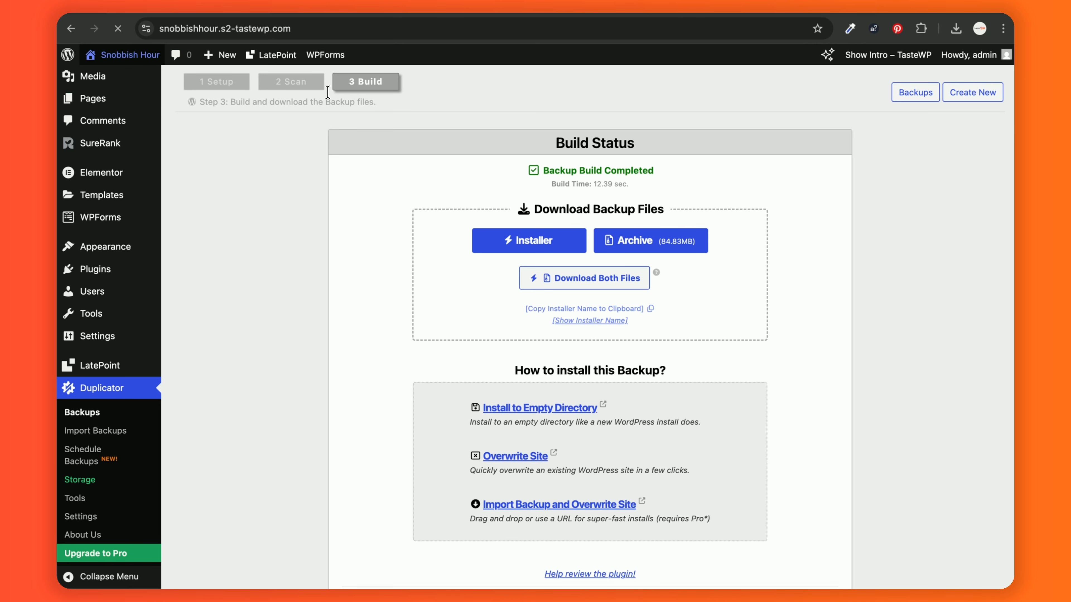
pyautogui.scroll(-1, 353, 200)
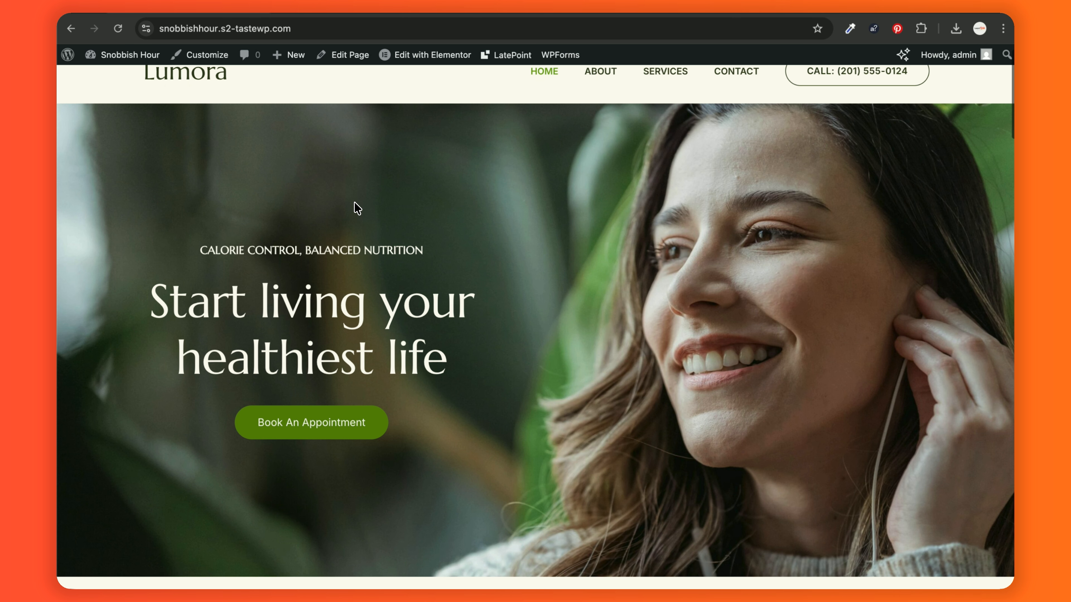
pyautogui.scroll(-15, 354, 201)
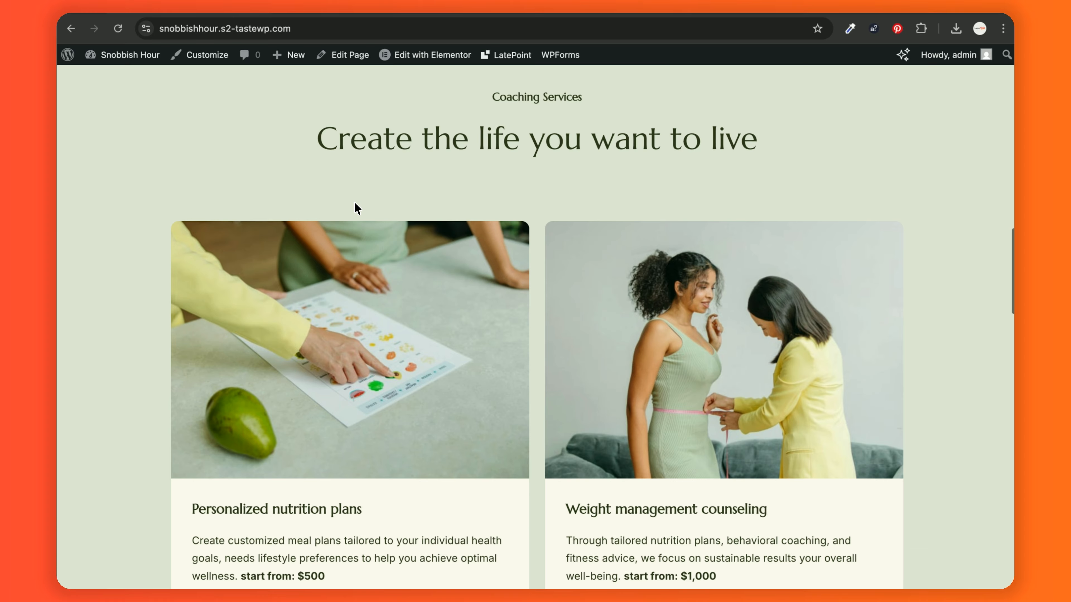
pyautogui.scroll(-20, 357, 209)
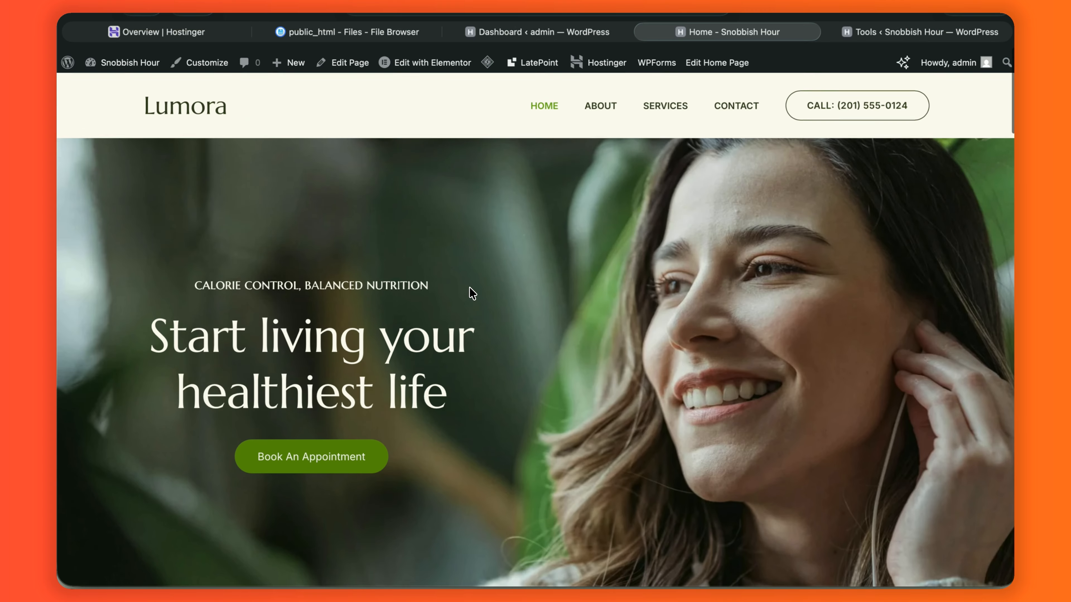
pyautogui.scroll(-15, 472, 293)
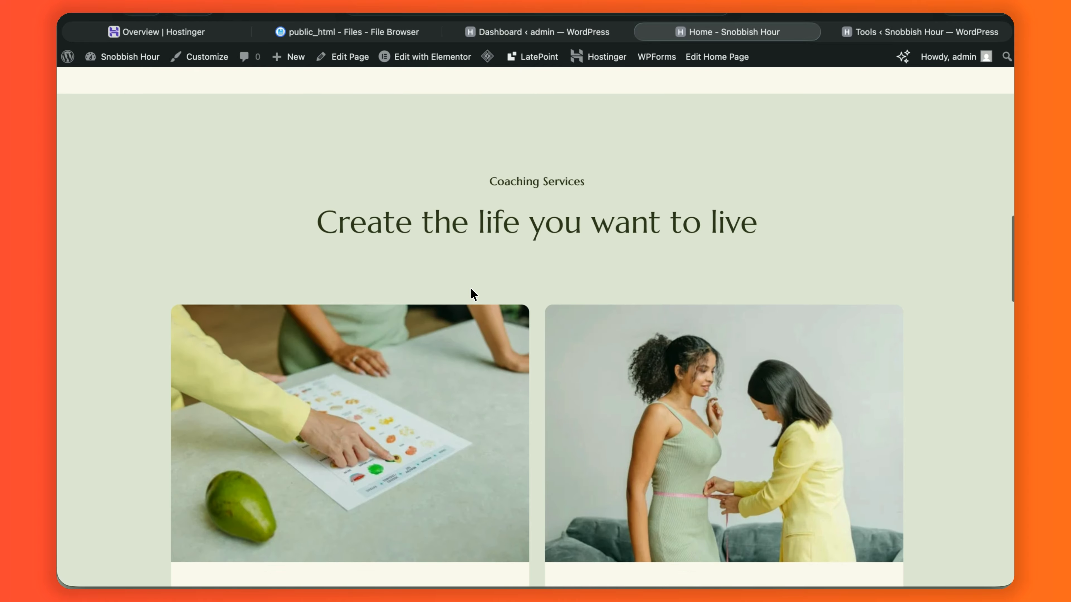
pyautogui.scroll(-10, 471, 289)
pyautogui.scroll(7, 470, 288)
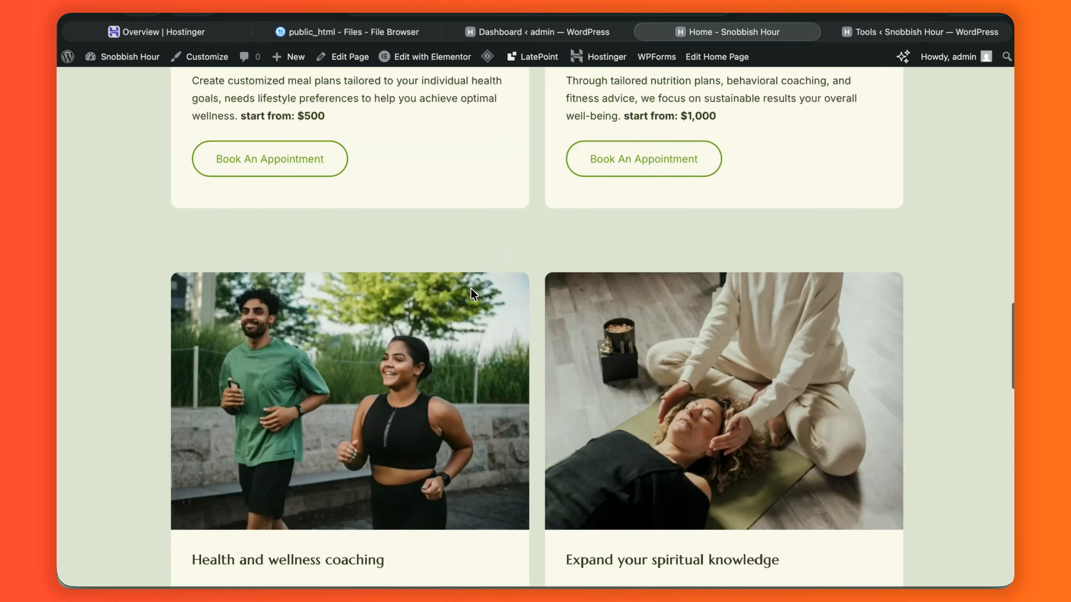
pyautogui.scroll(20, 471, 288)
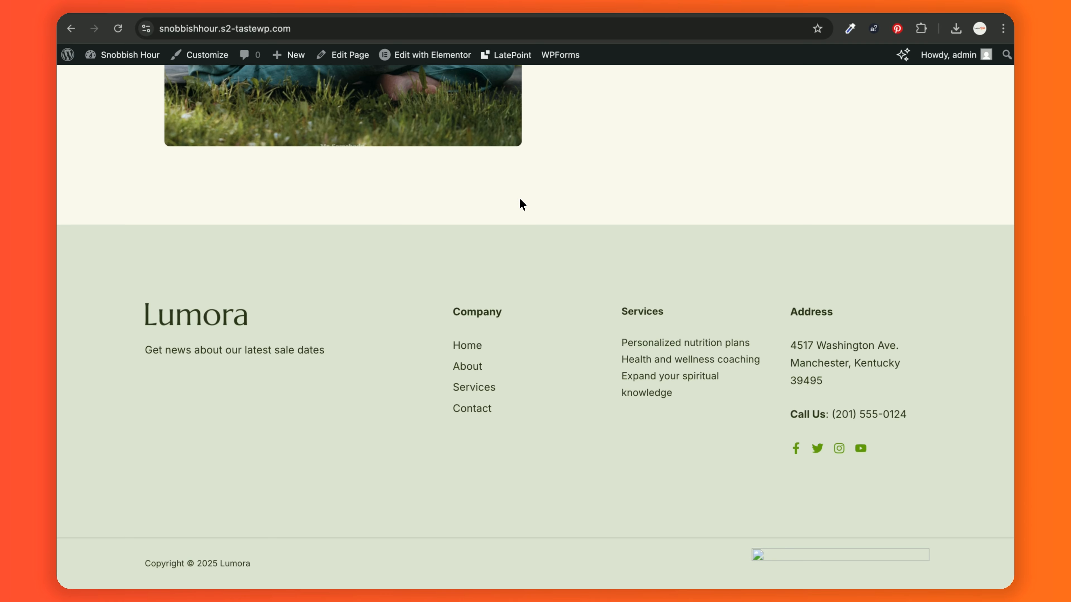
pyautogui.scroll(5, 434, 131)
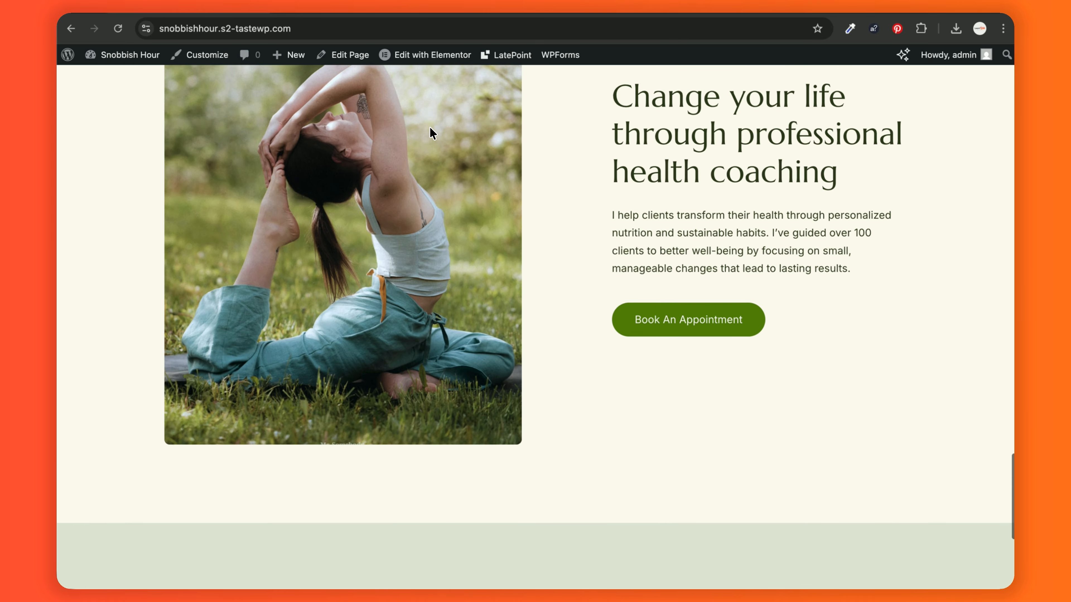
pyautogui.scroll(20, 430, 129)
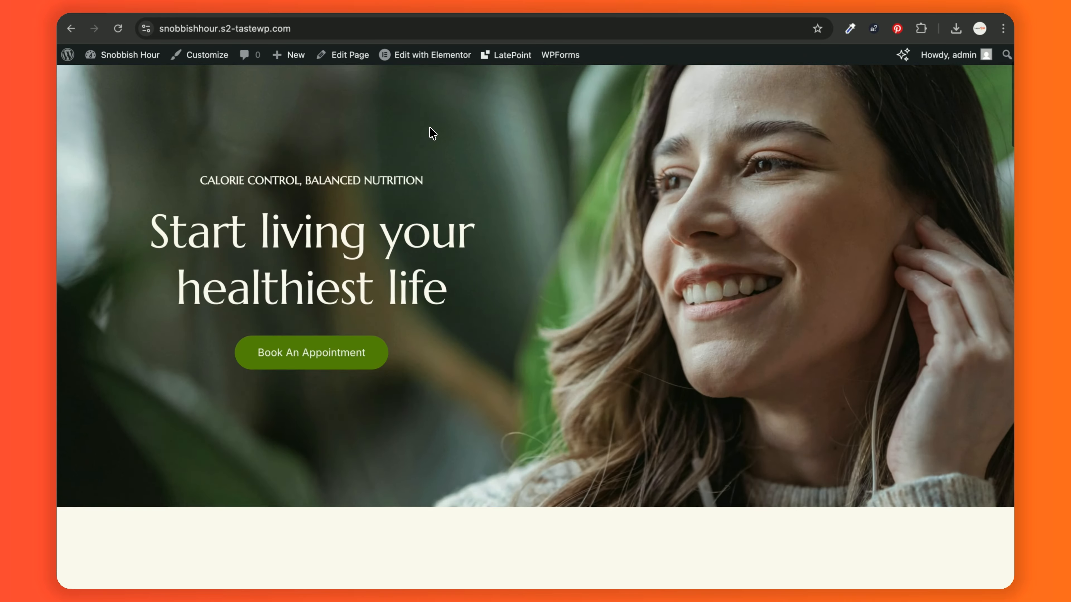
pyautogui.scroll(3, 433, 133)
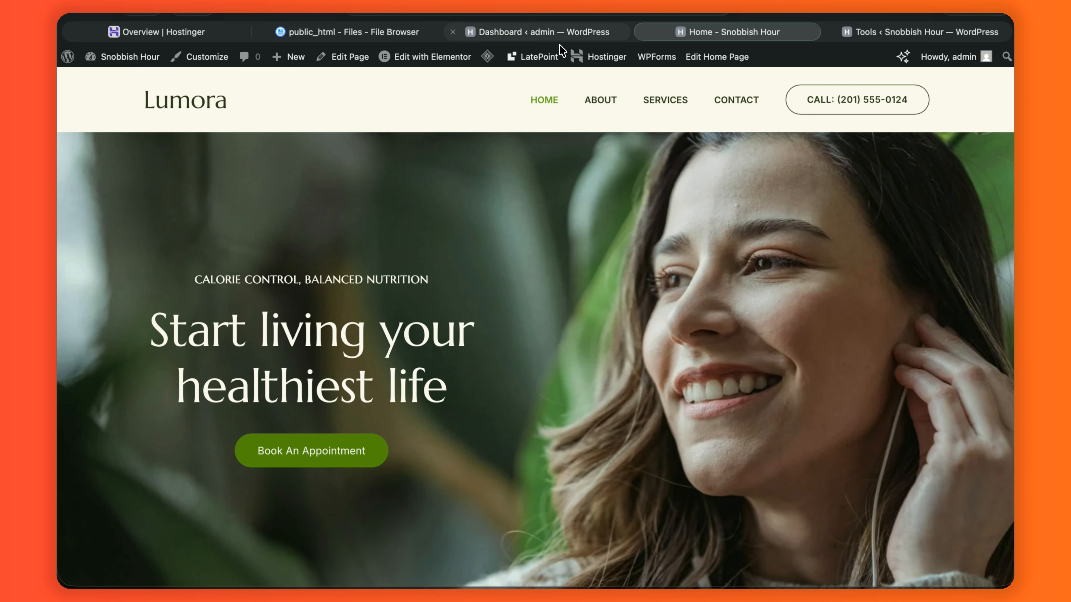
pyautogui.moveTo(559, 44)
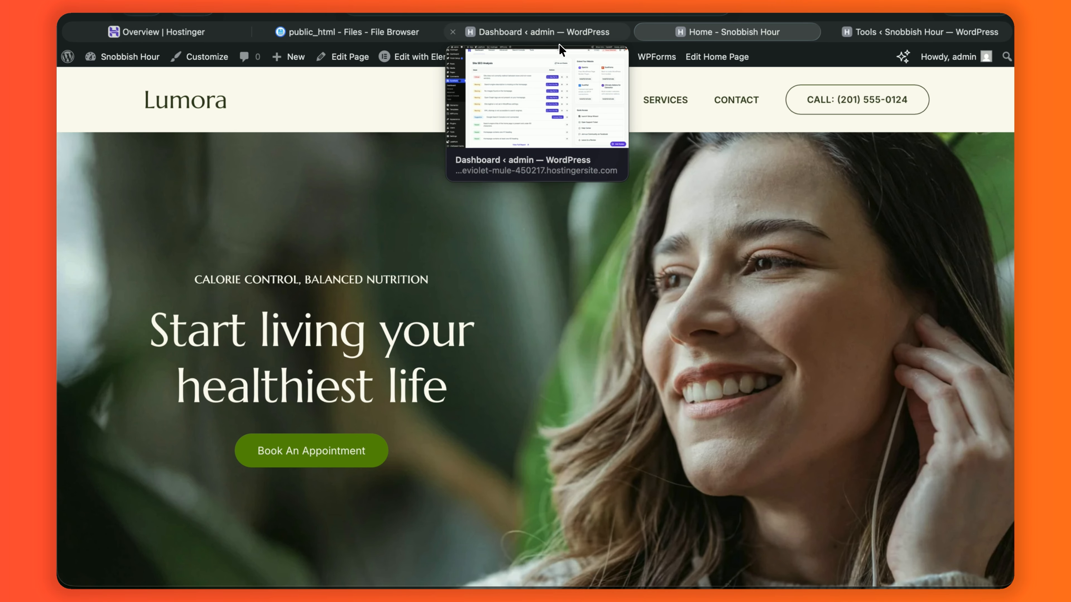